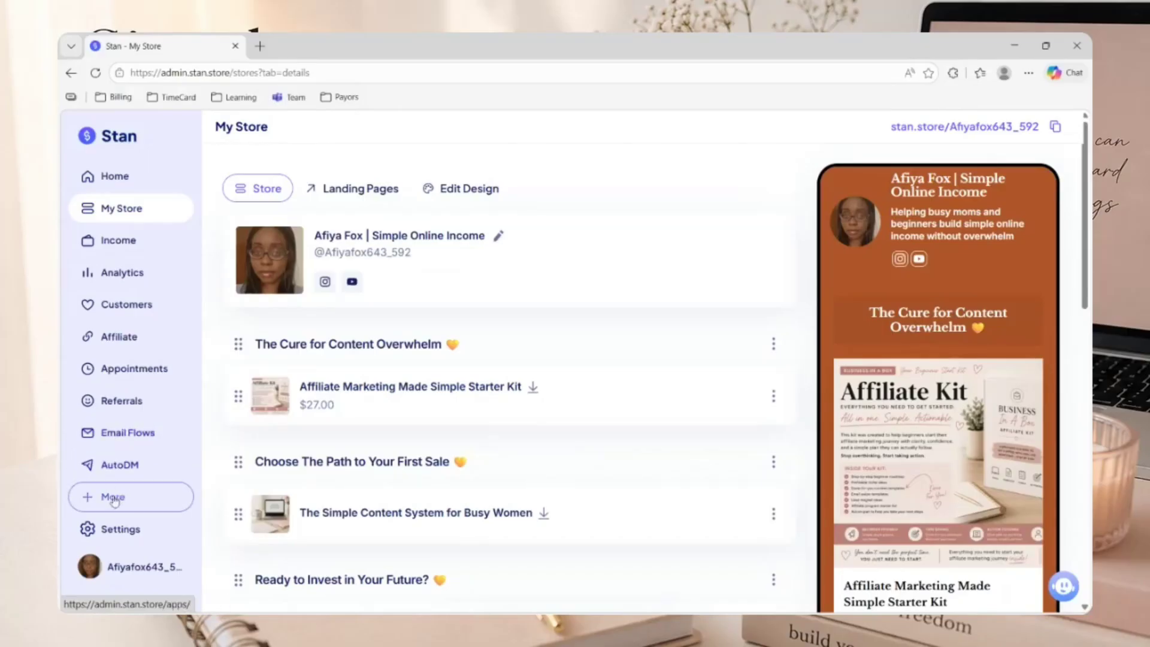
Step: Review the additional feature options available for the store and return to the store overview
click(112, 500)
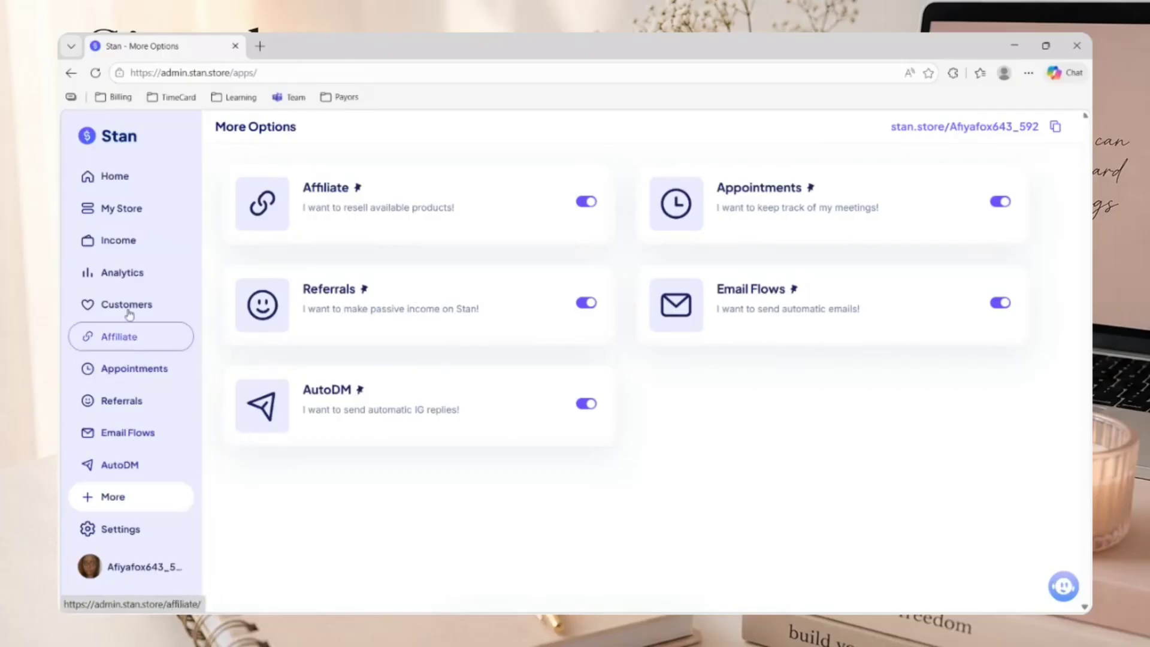
click(130, 221)
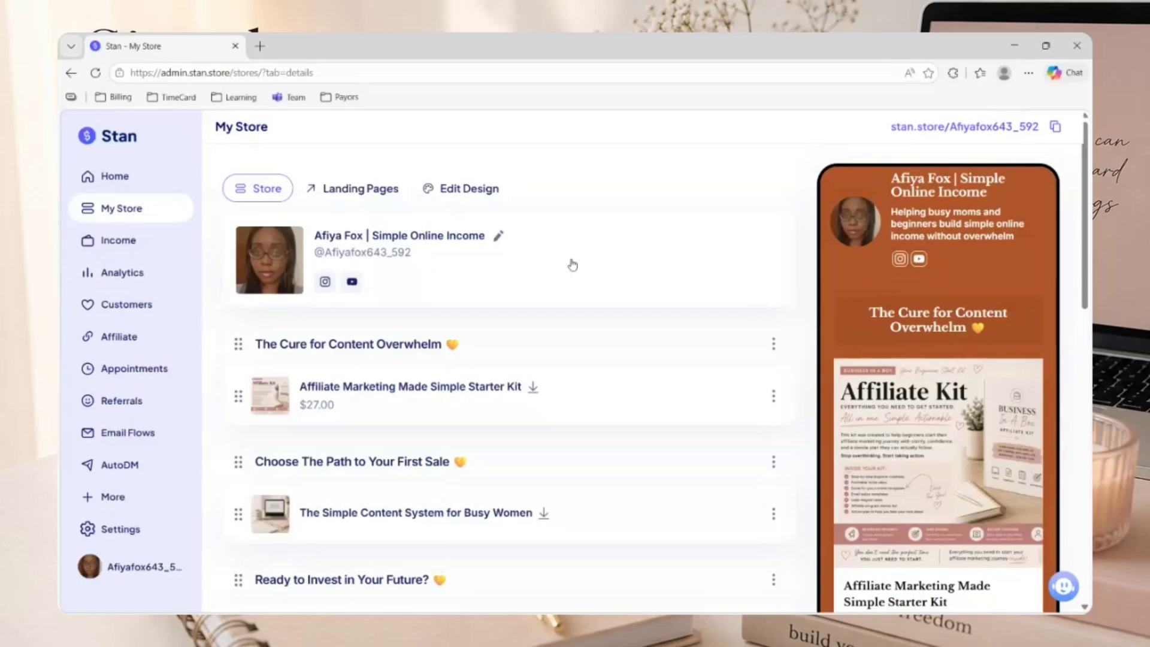
Step: Examine the store profile header settings for picture, display name, bio and social links, along with the store preview
click(496, 238)
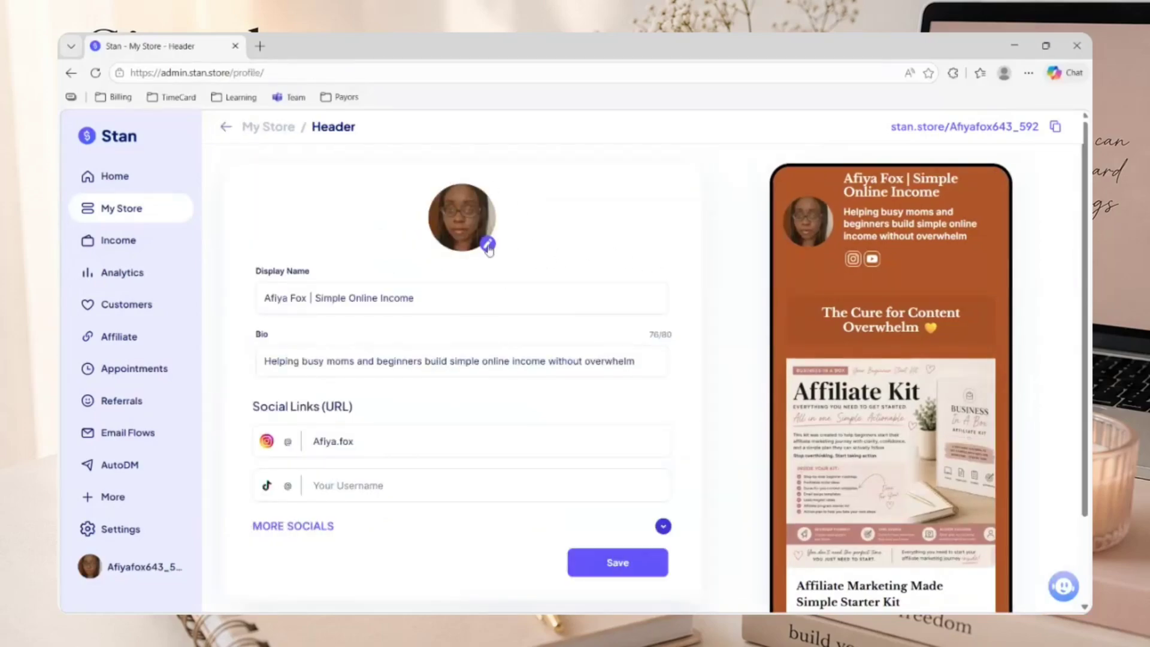
click(265, 350)
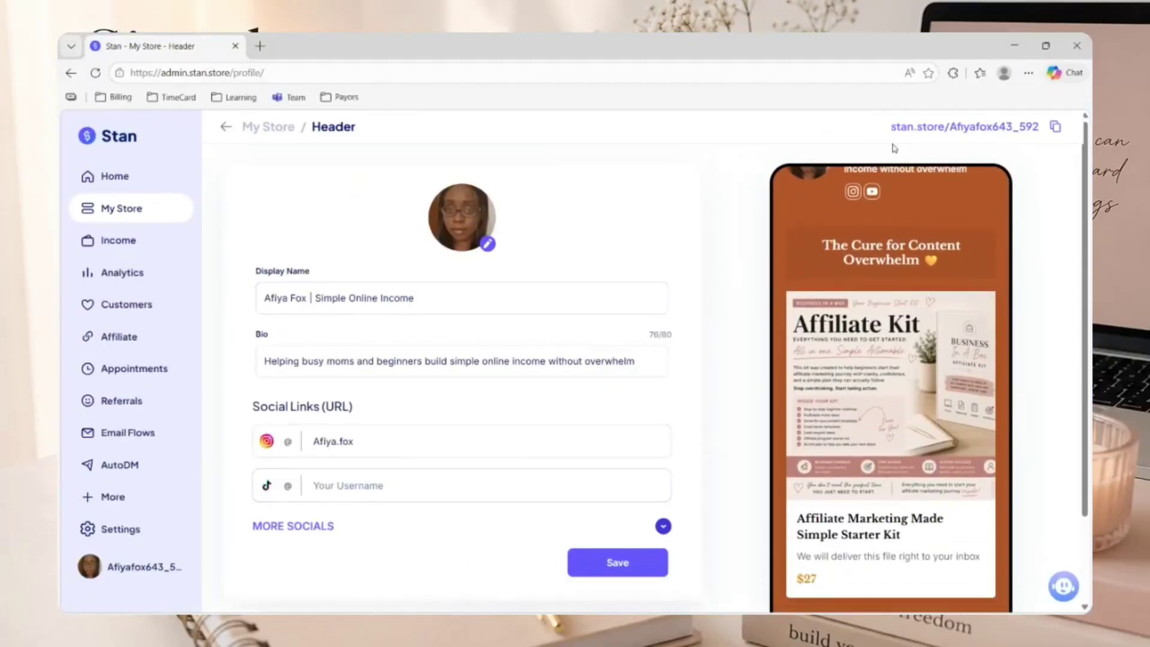
scroll(895, 437, down, 5)
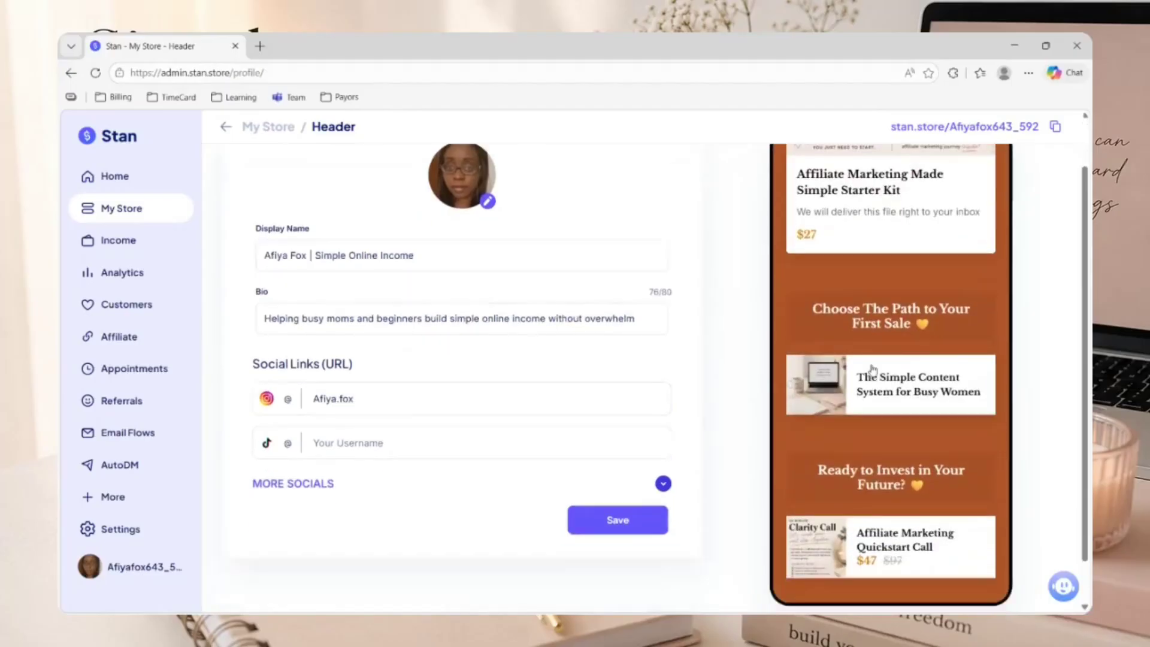
click(154, 217)
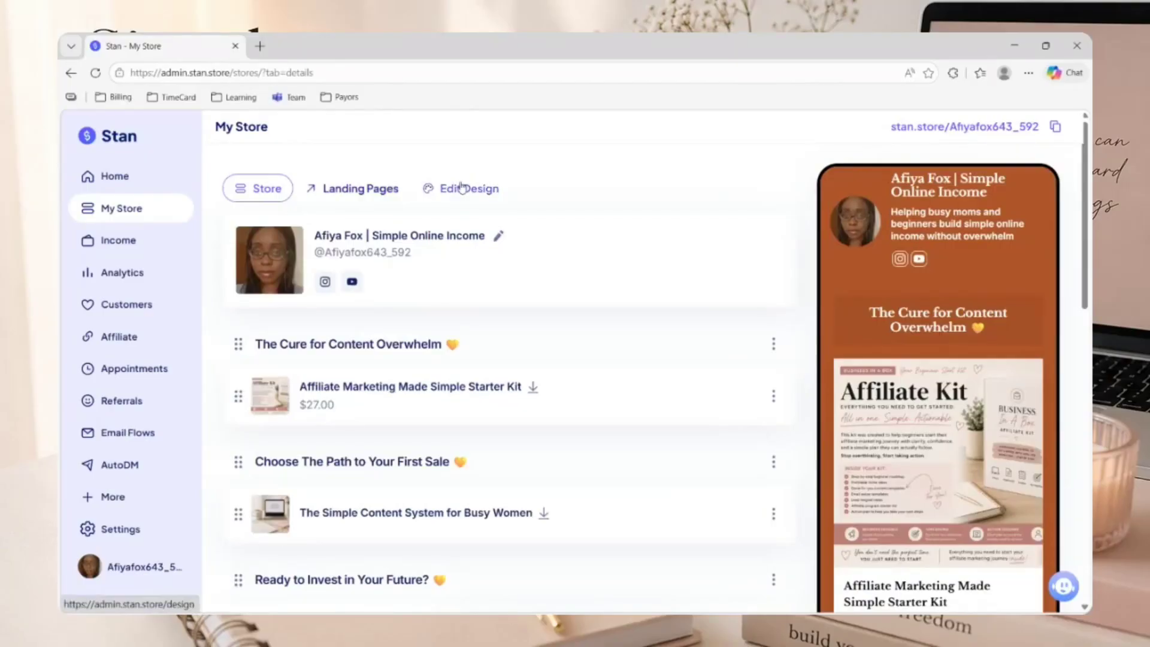
Step: Open the store's design settings and examine how the Moderno theme displays the whole store in the preview
click(455, 188)
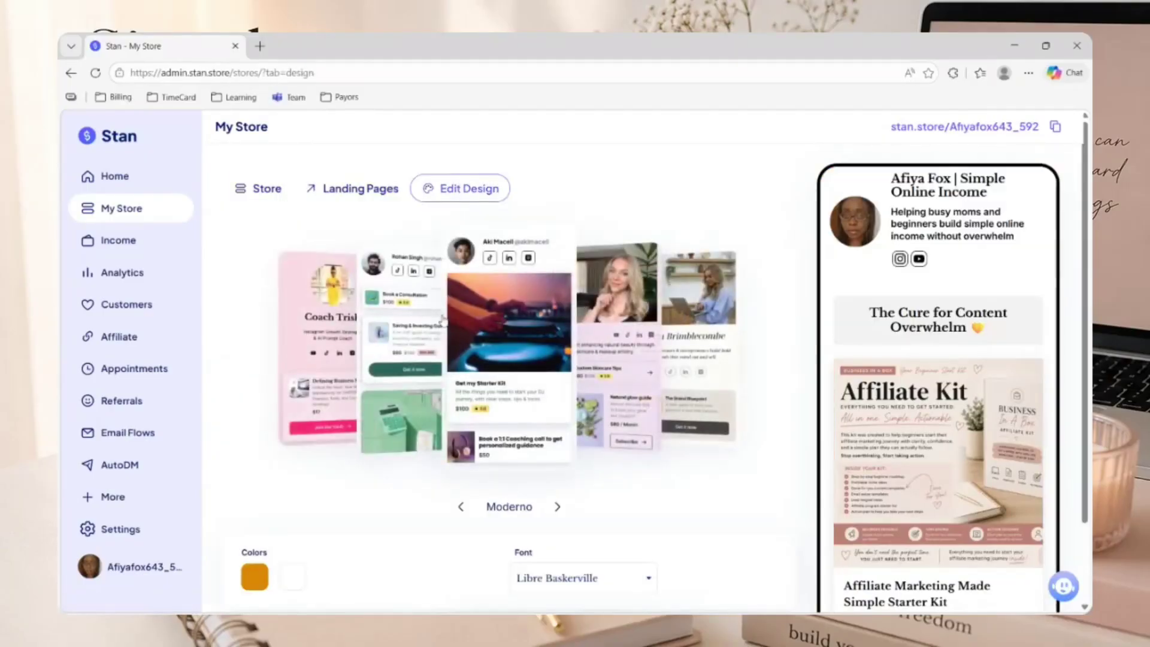
scroll(932, 283, down, 5)
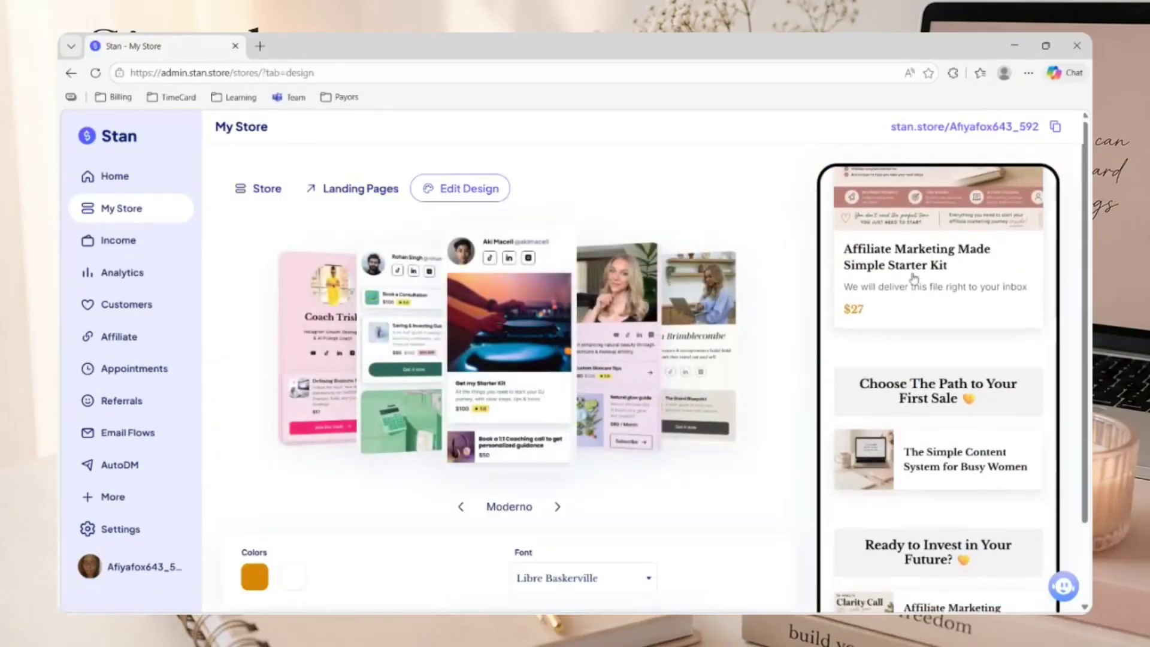
scroll(931, 375, down, 1)
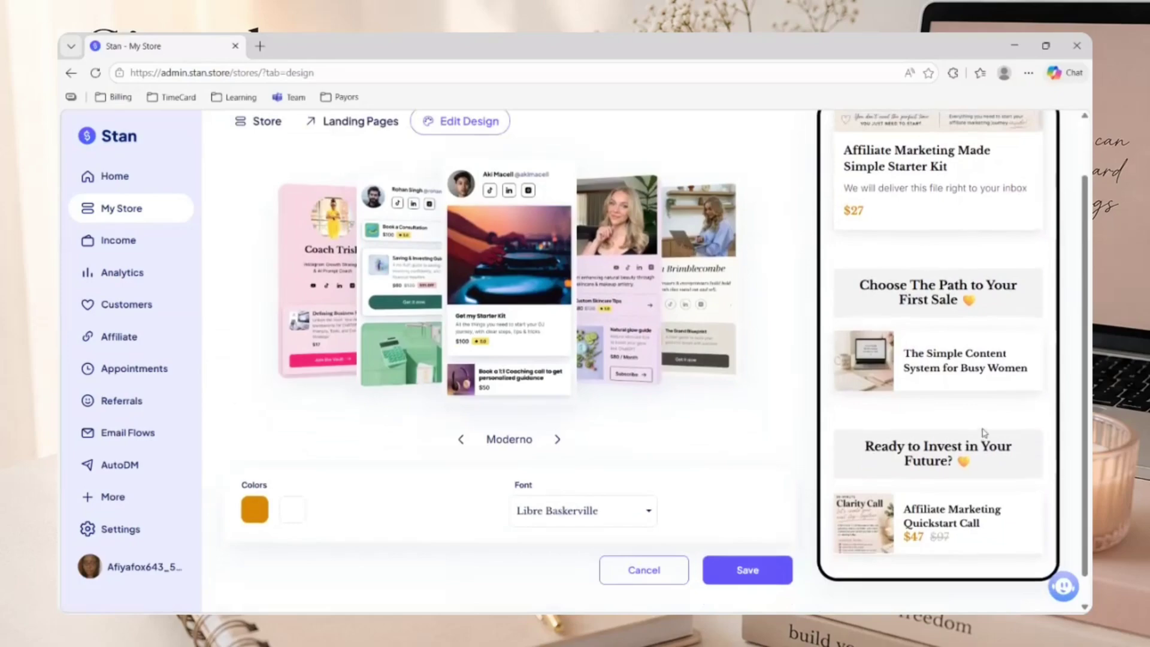
scroll(983, 432, up, 6)
scroll(872, 293, up, 1)
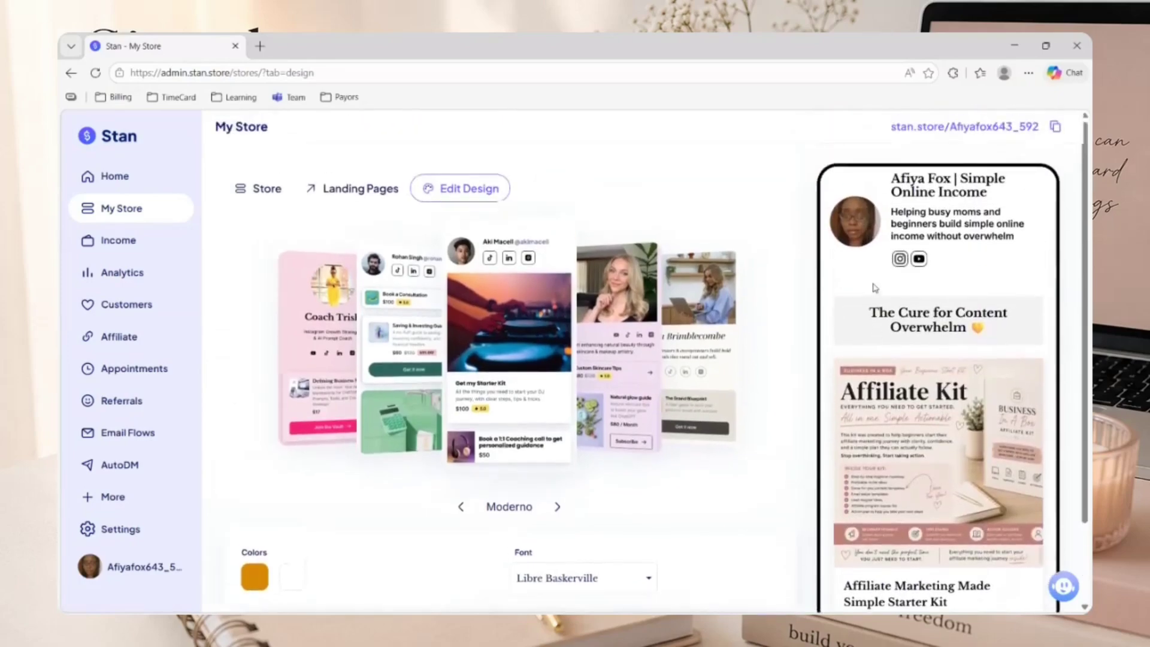
Step: Browse through the store themes, select the Minima theme and save the design
click(327, 331)
click(350, 334)
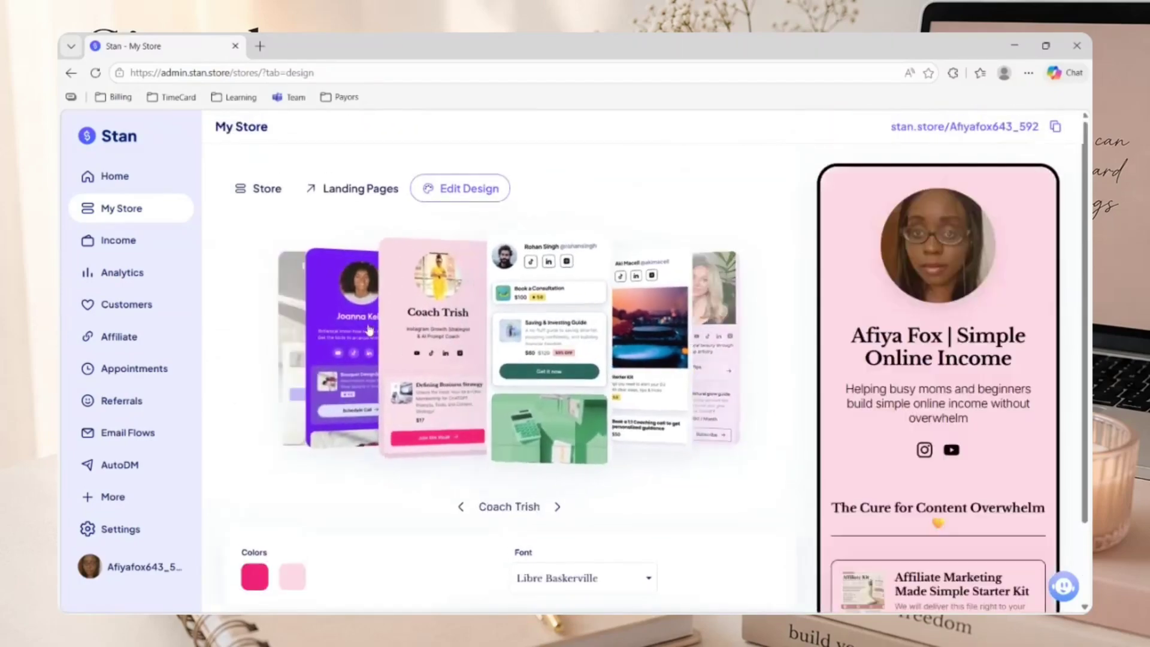
click(341, 336)
click(338, 336)
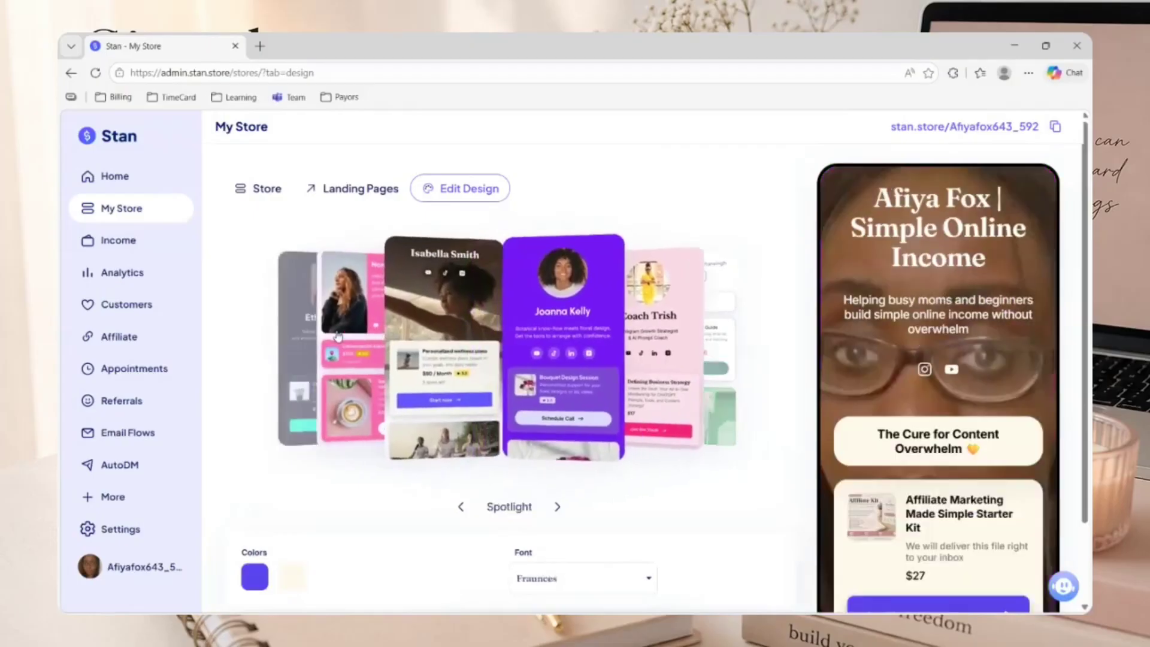
click(337, 336)
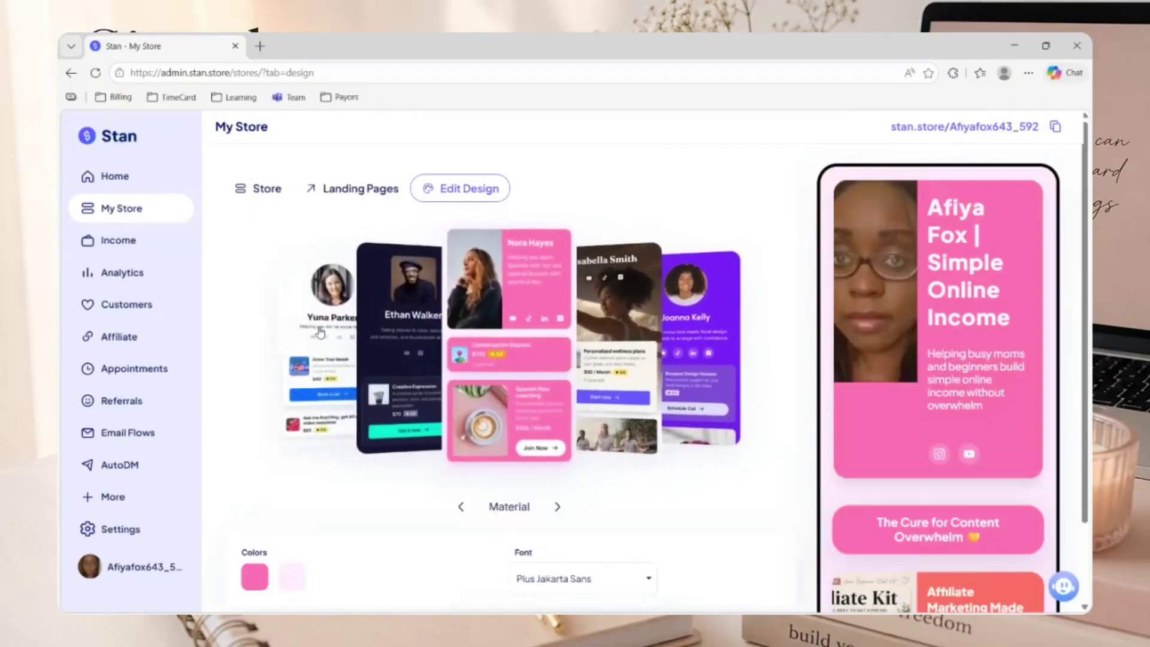
click(321, 334)
click(329, 336)
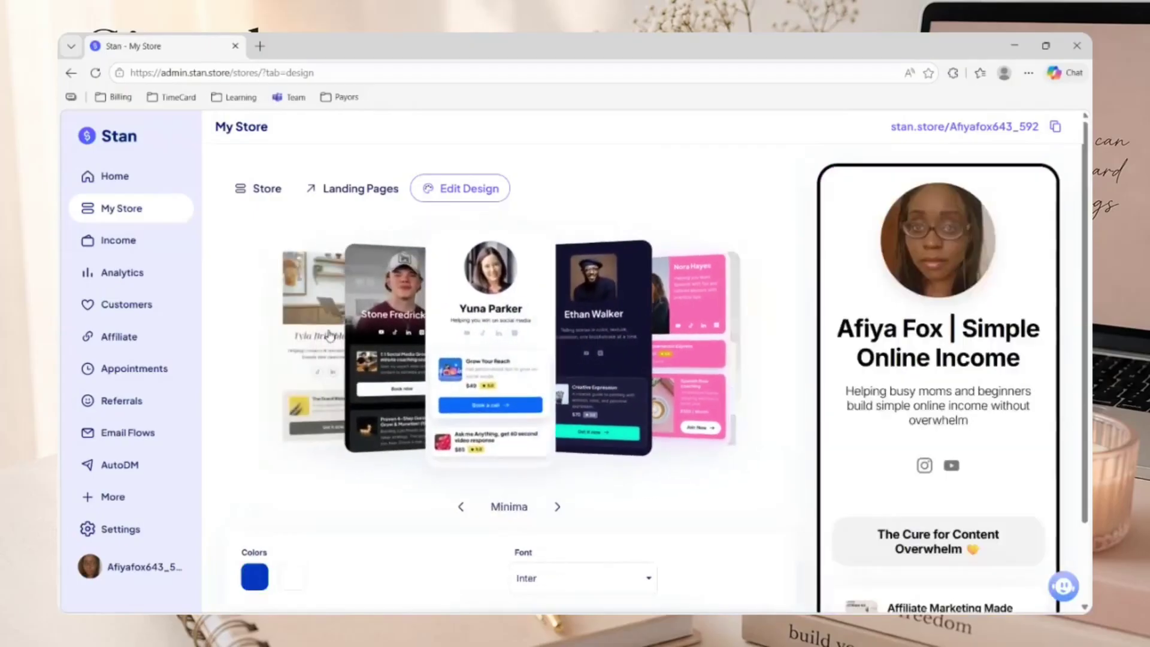
scroll(329, 335, down, 2)
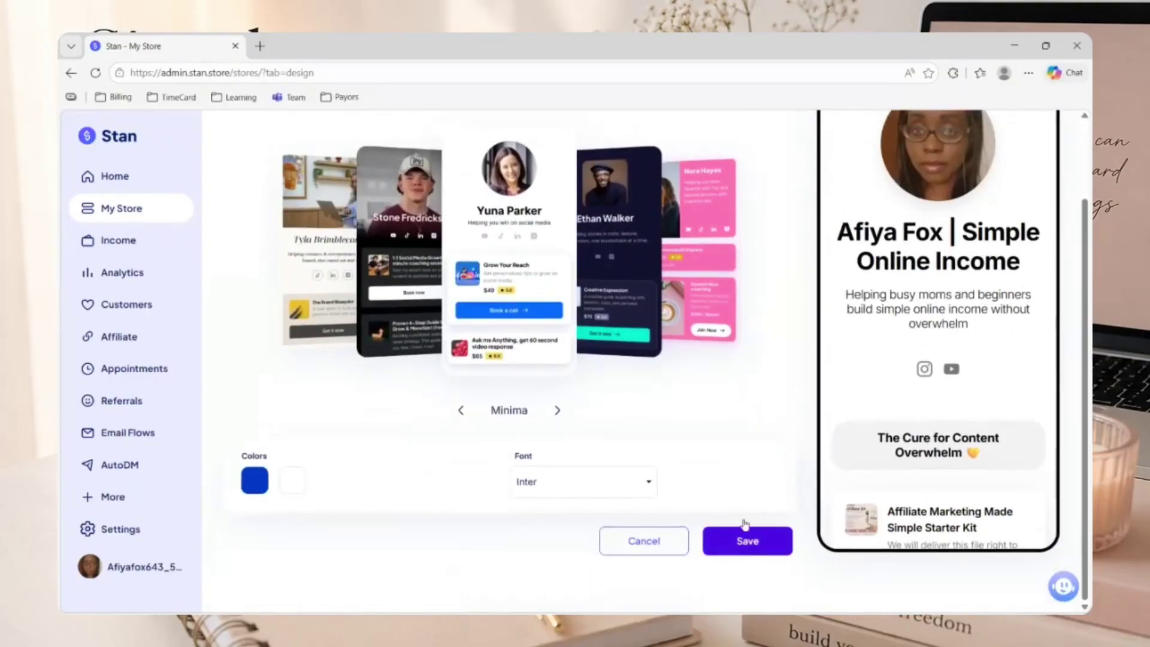
click(747, 541)
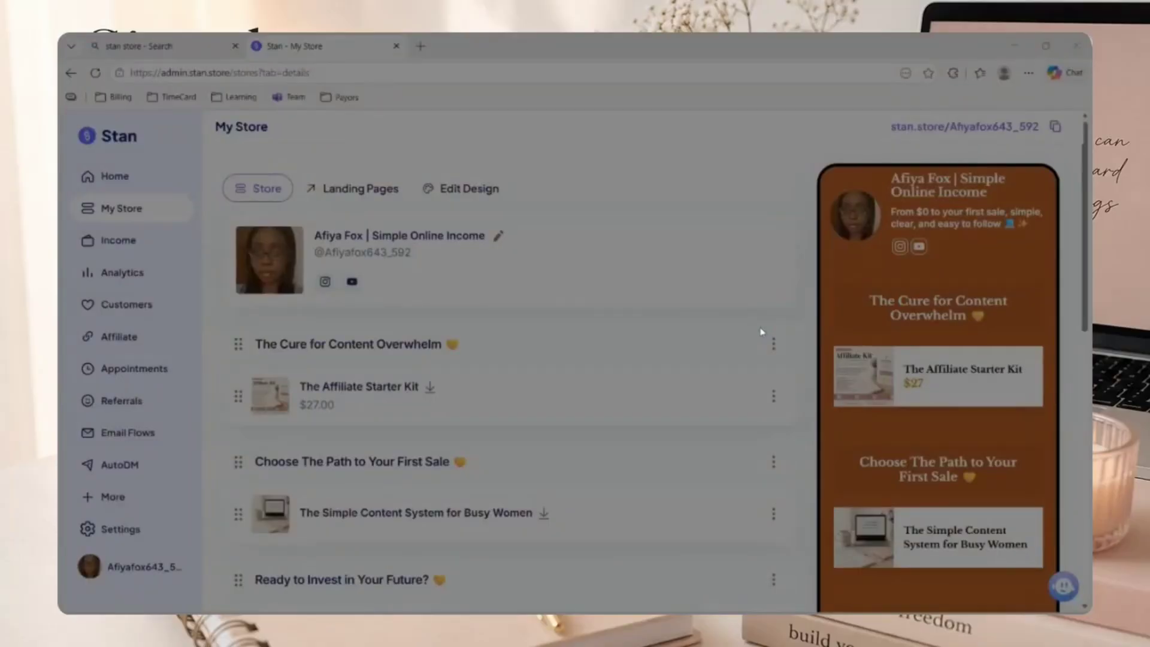
Step: Add a new product of the Collect Emails / Applications type to the store
scroll(762, 332, down, 10)
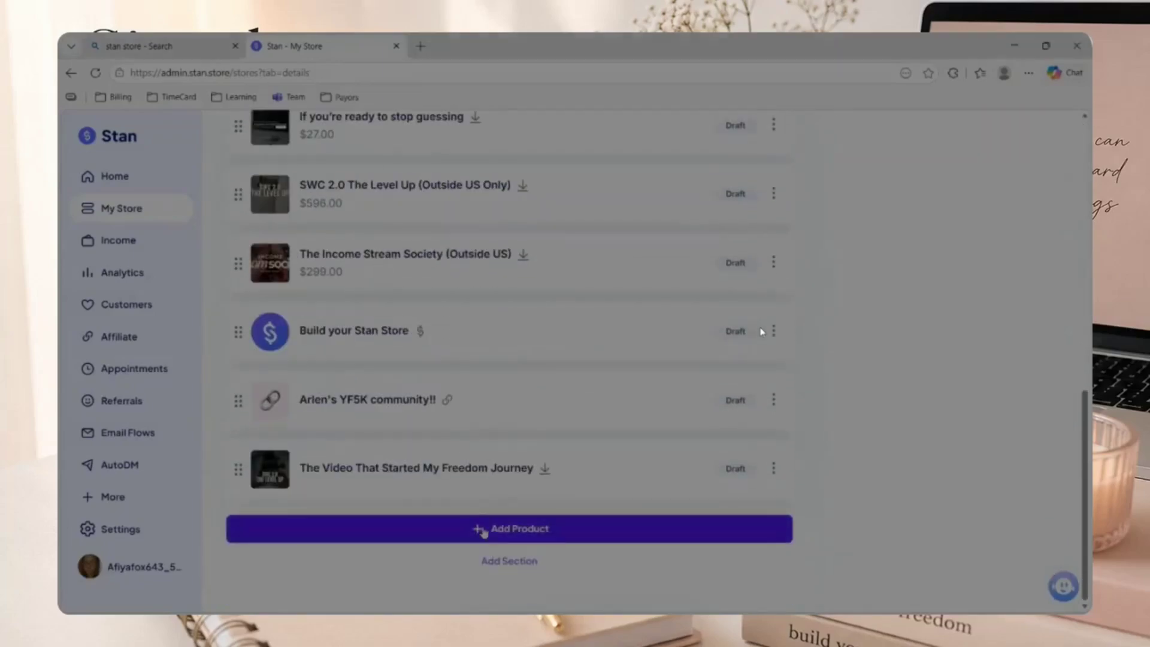
click(482, 531)
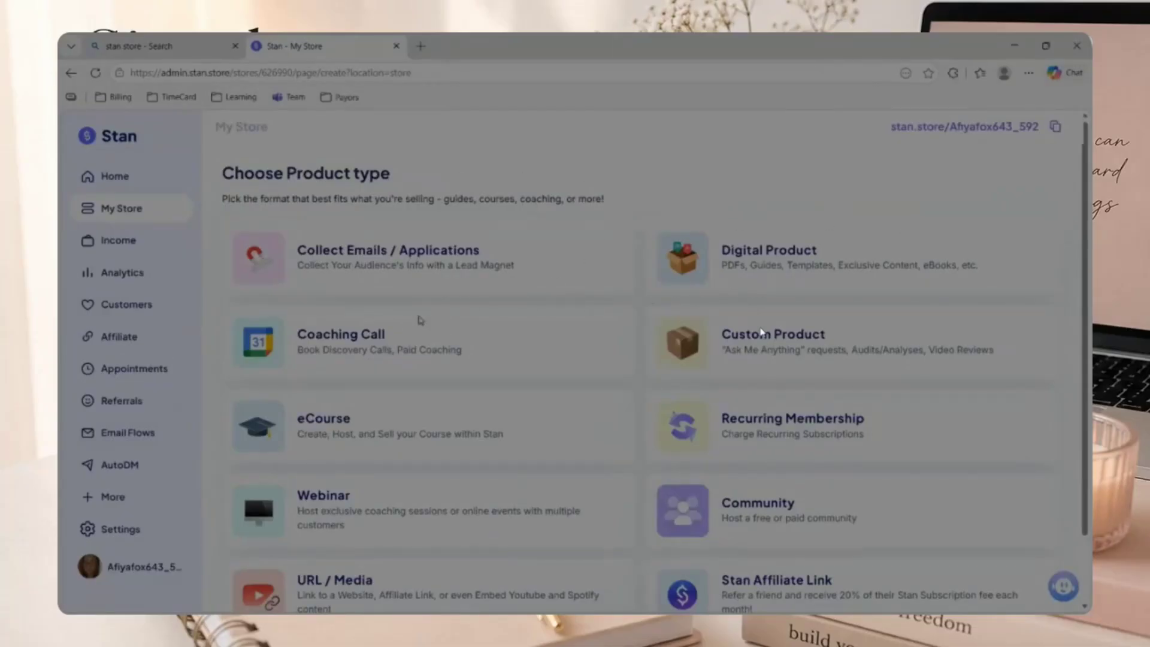
click(285, 264)
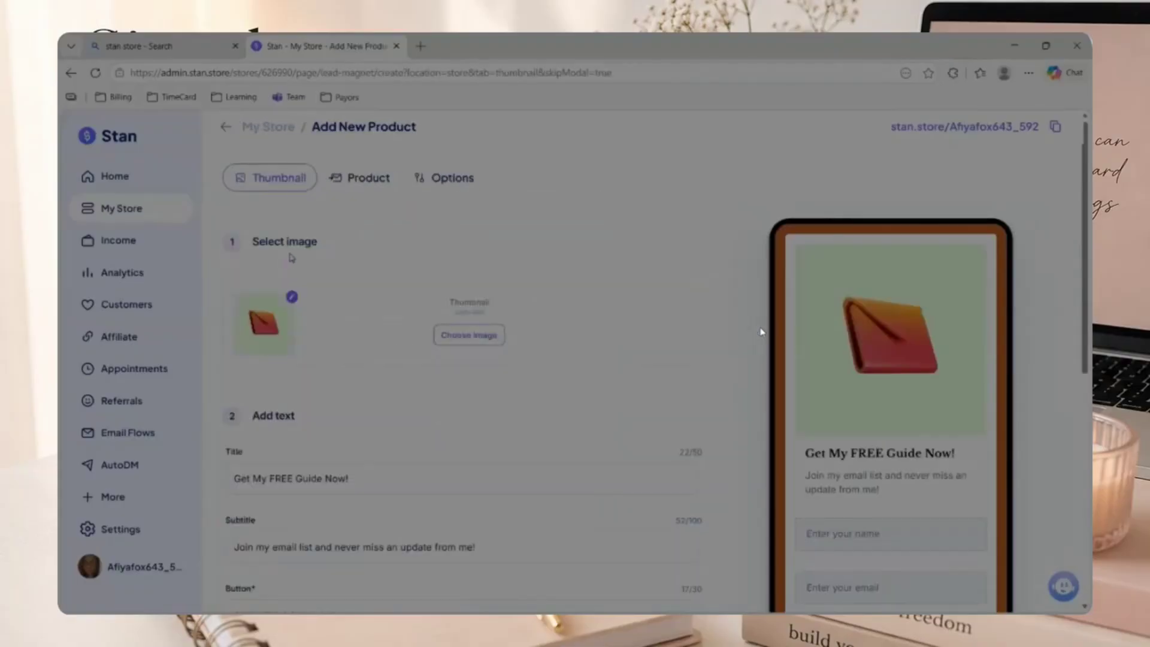
Step: Examine the lead magnet's thumbnail image, title, subtitle, button text and customer info fields
scroll(366, 292, down, 2)
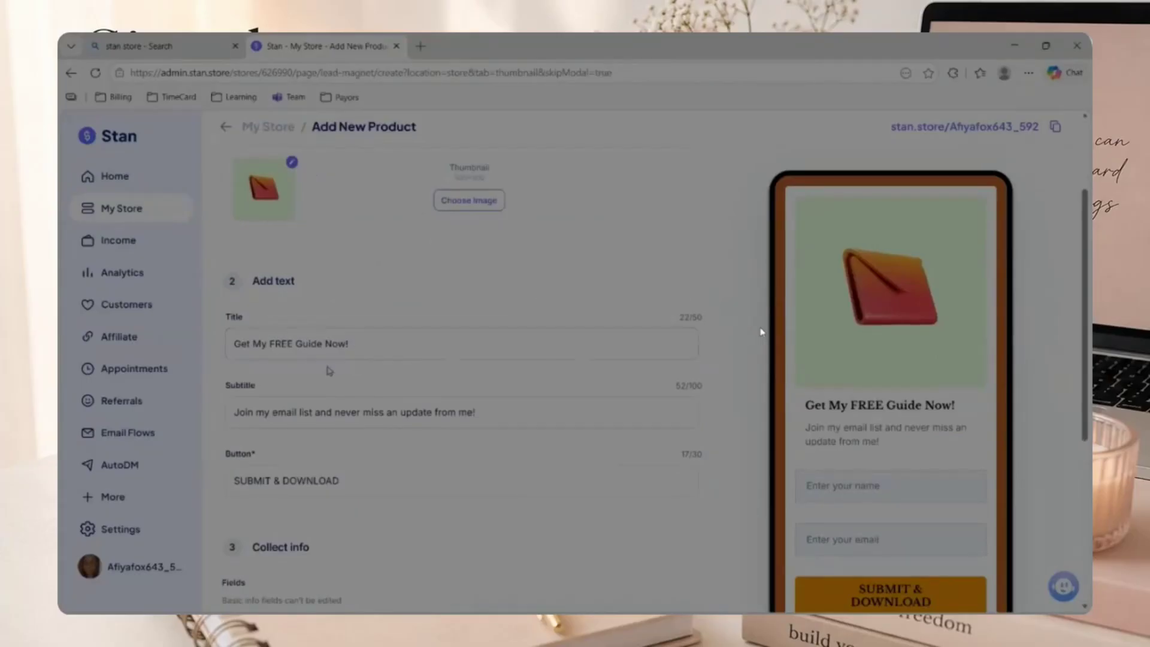
scroll(277, 391, down, 1)
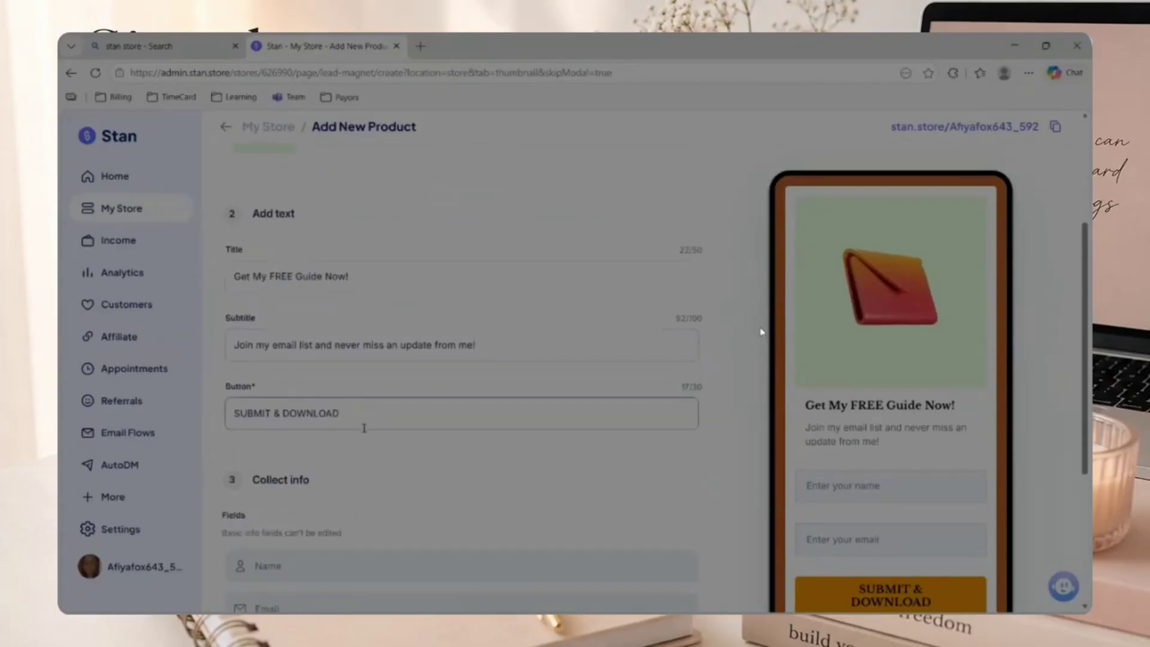
scroll(363, 425, down, 4)
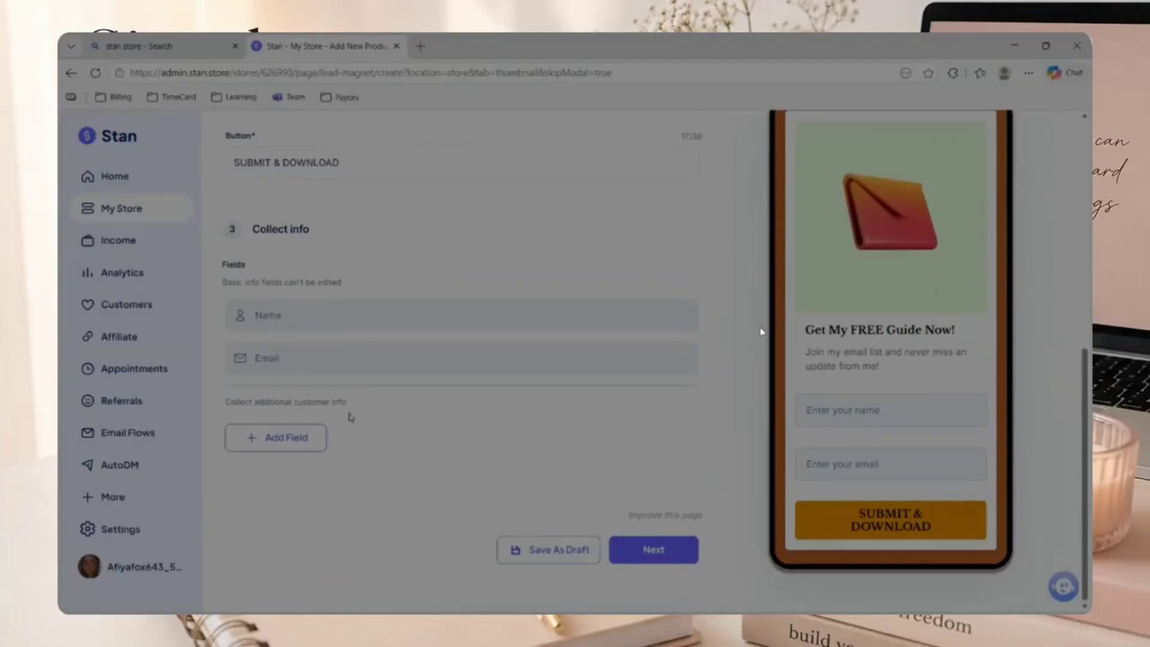
scroll(331, 420, up, 7)
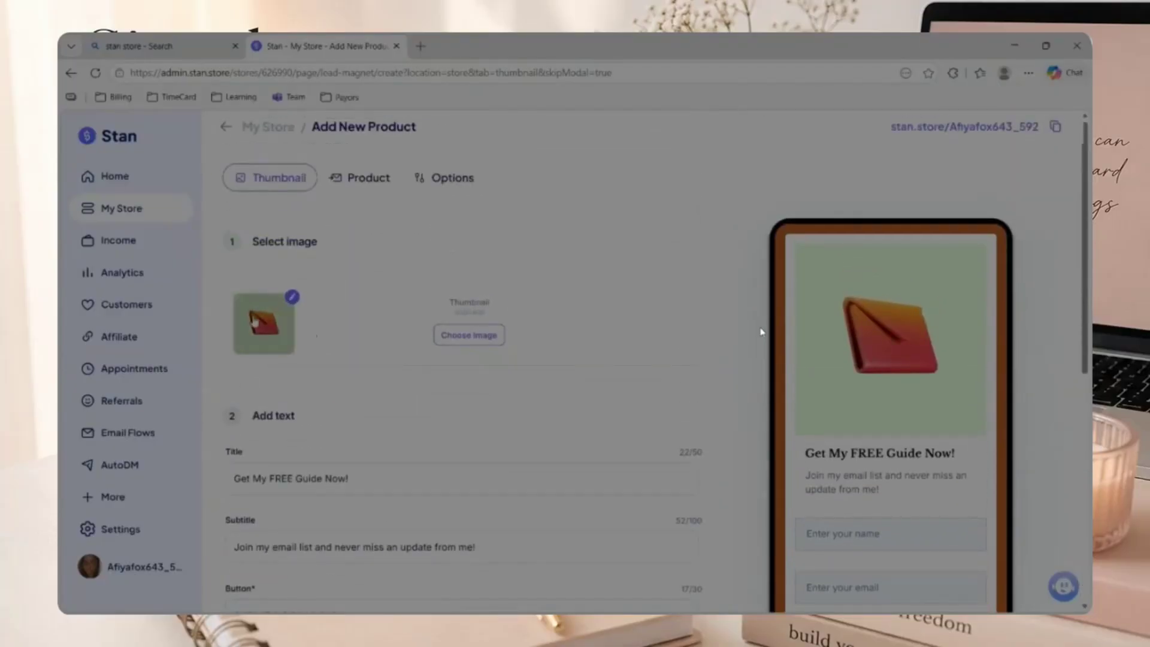
scroll(503, 331, down, 3)
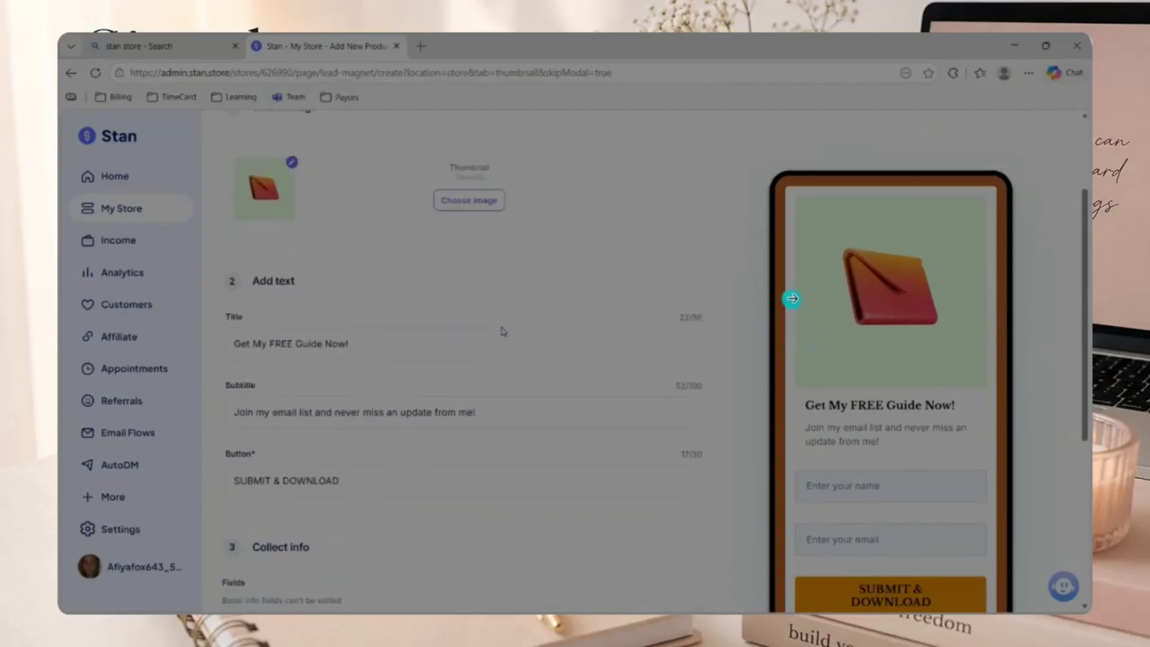
Step: Set the lead magnet's product delivery to Redirect to URL
scroll(503, 333, up, 3)
click(372, 185)
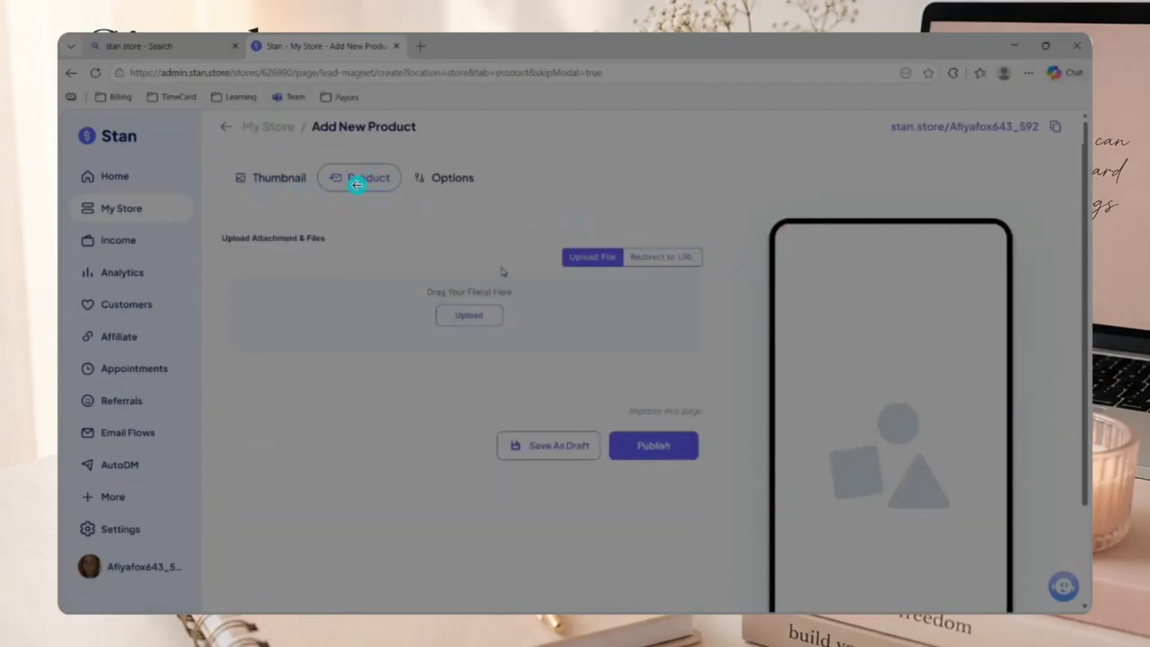
click(664, 257)
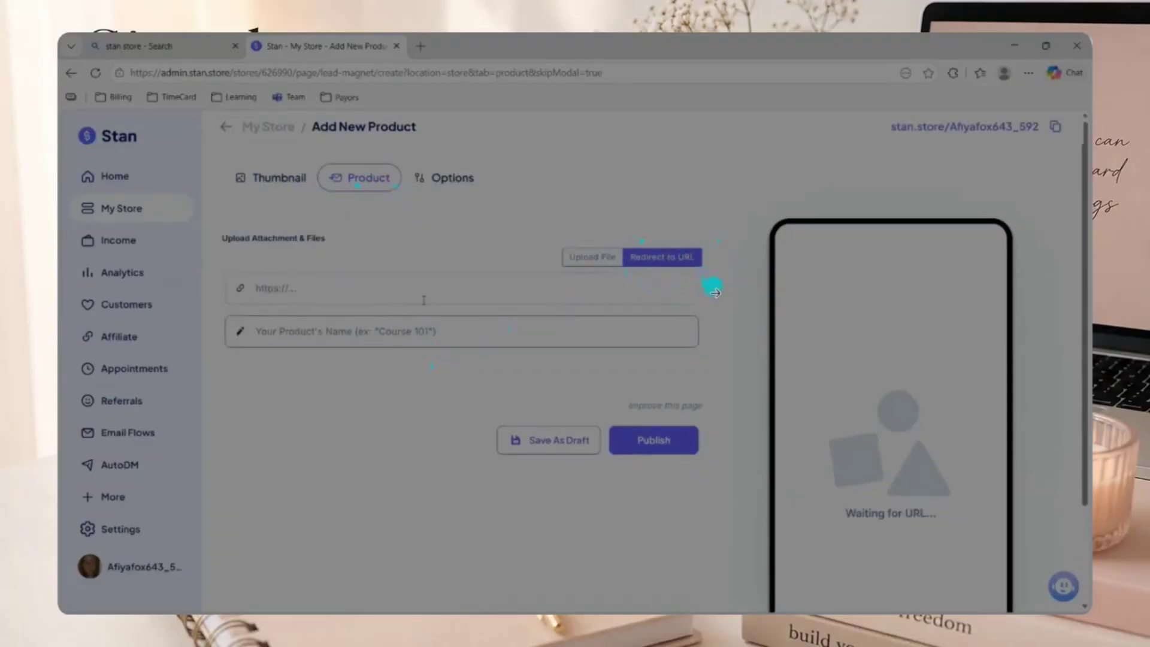
scroll(719, 259, down, 2)
scroll(631, 314, up, 2)
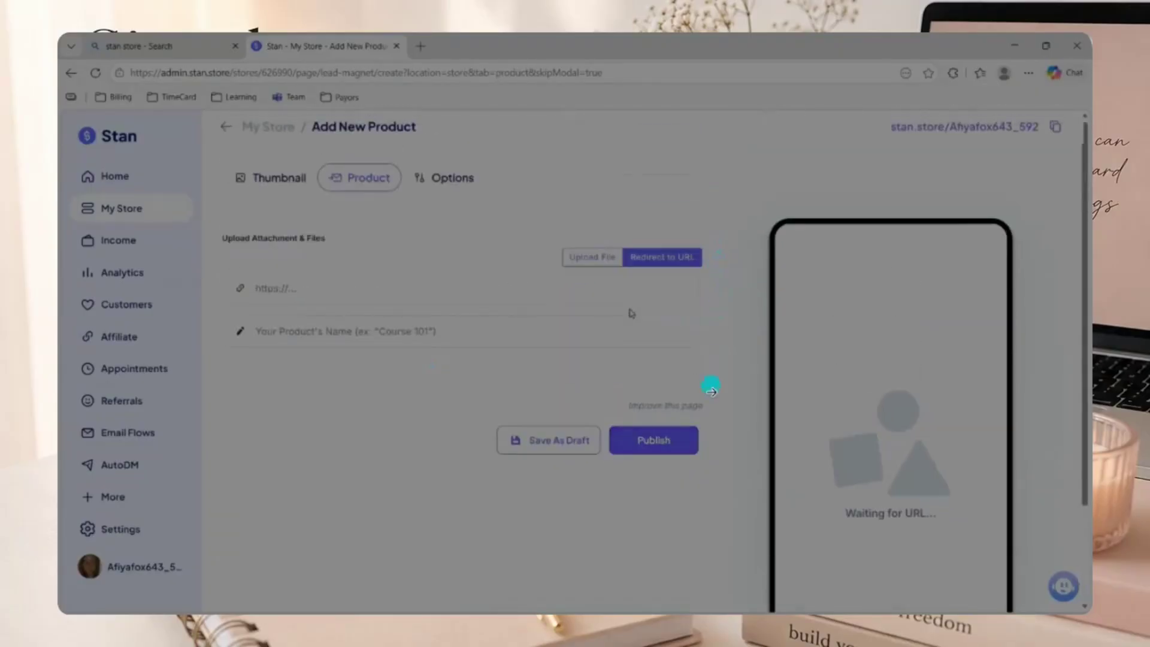
Step: Open the lead magnet's additional options and examine the confirmation email's subject and body
click(435, 181)
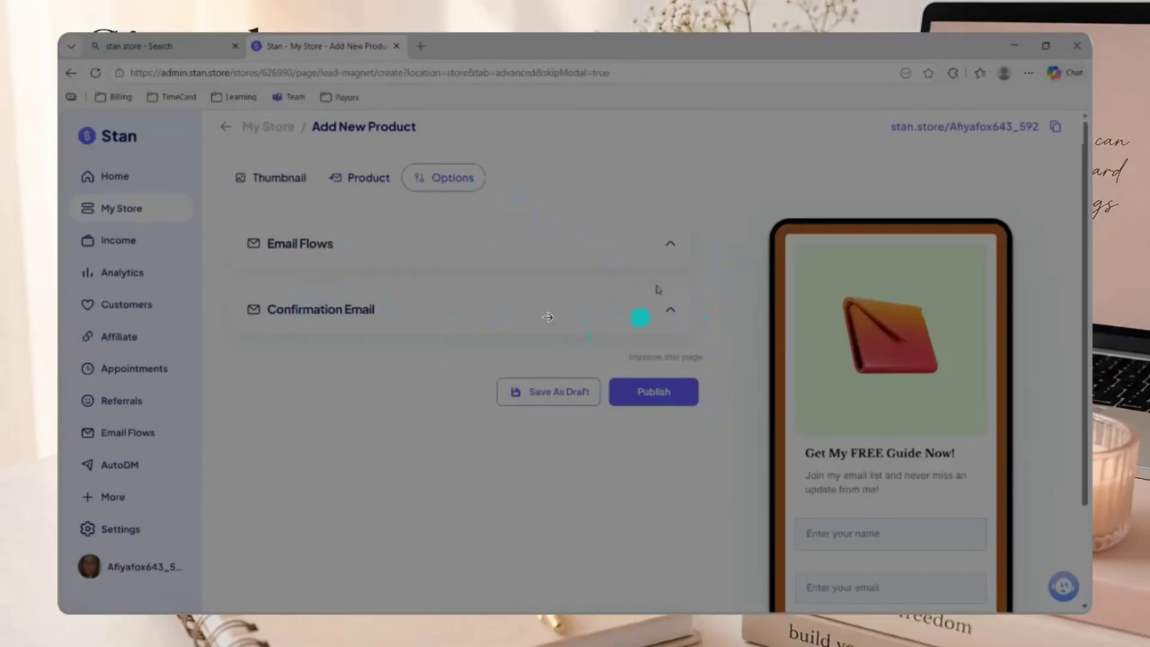
scroll(698, 266, down, 2)
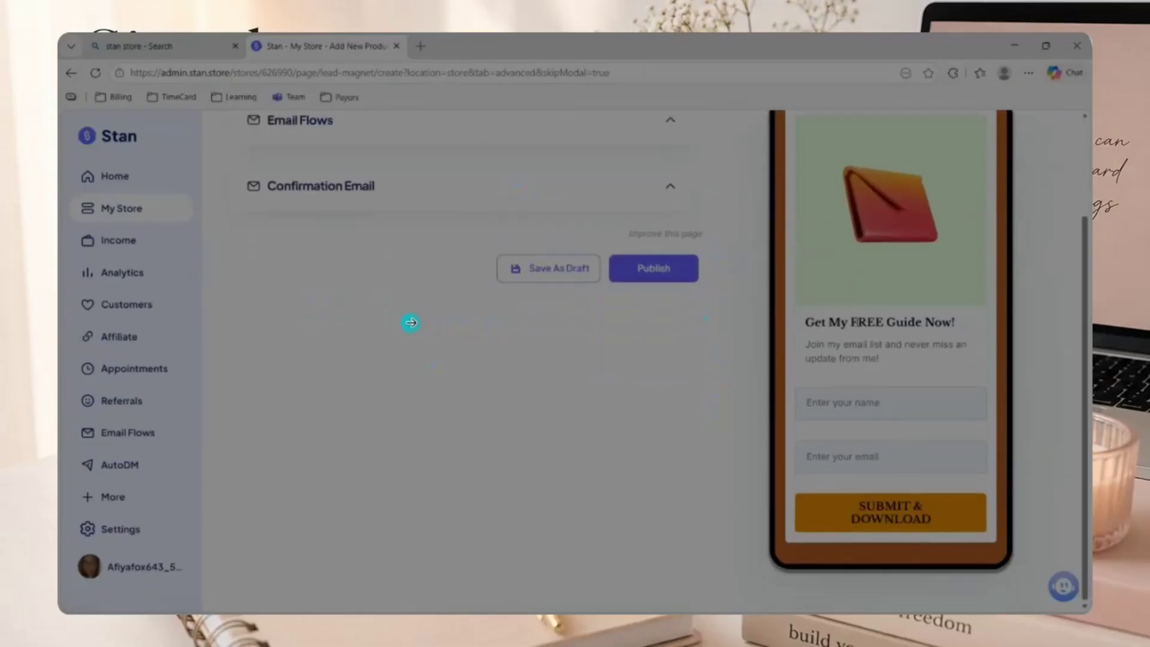
scroll(869, 300, up, 2)
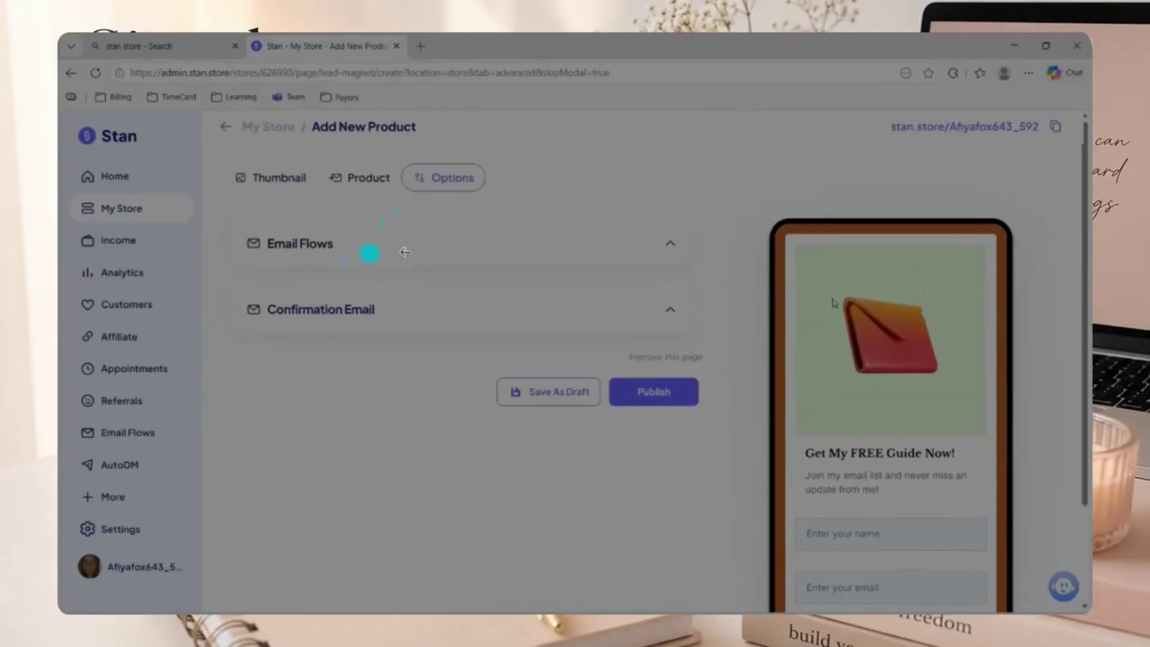
click(646, 312)
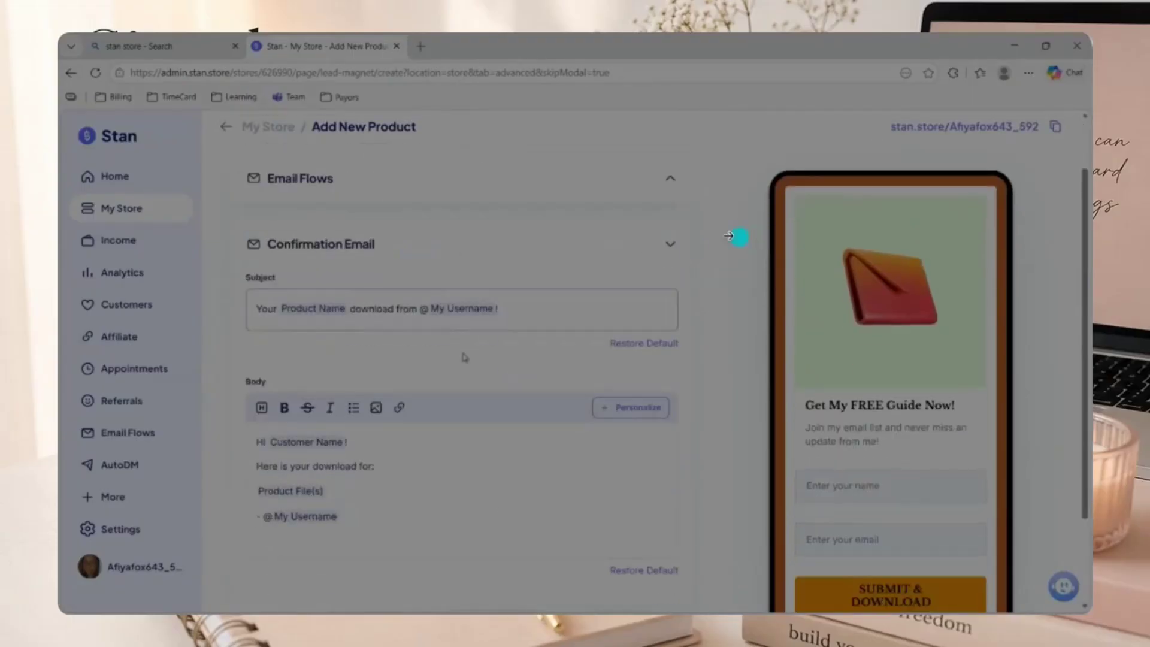
scroll(465, 360, down, 2)
scroll(336, 339, up, 3)
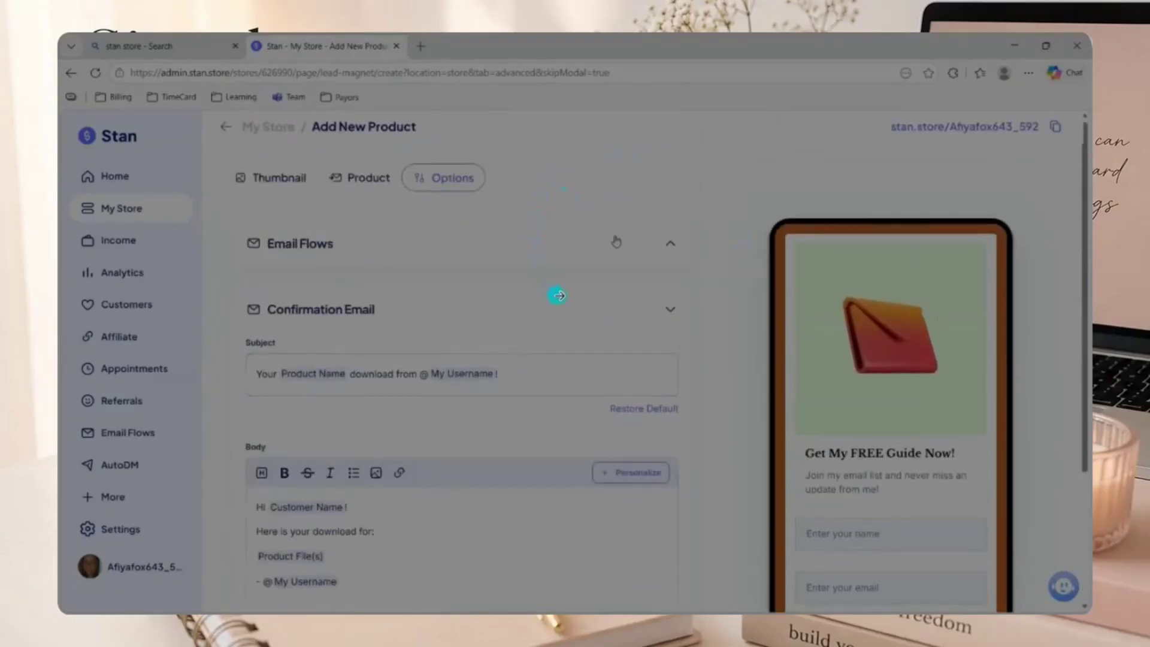
Step: Check the Email Flows option for the lead magnet and go back to its thumbnail settings
click(644, 240)
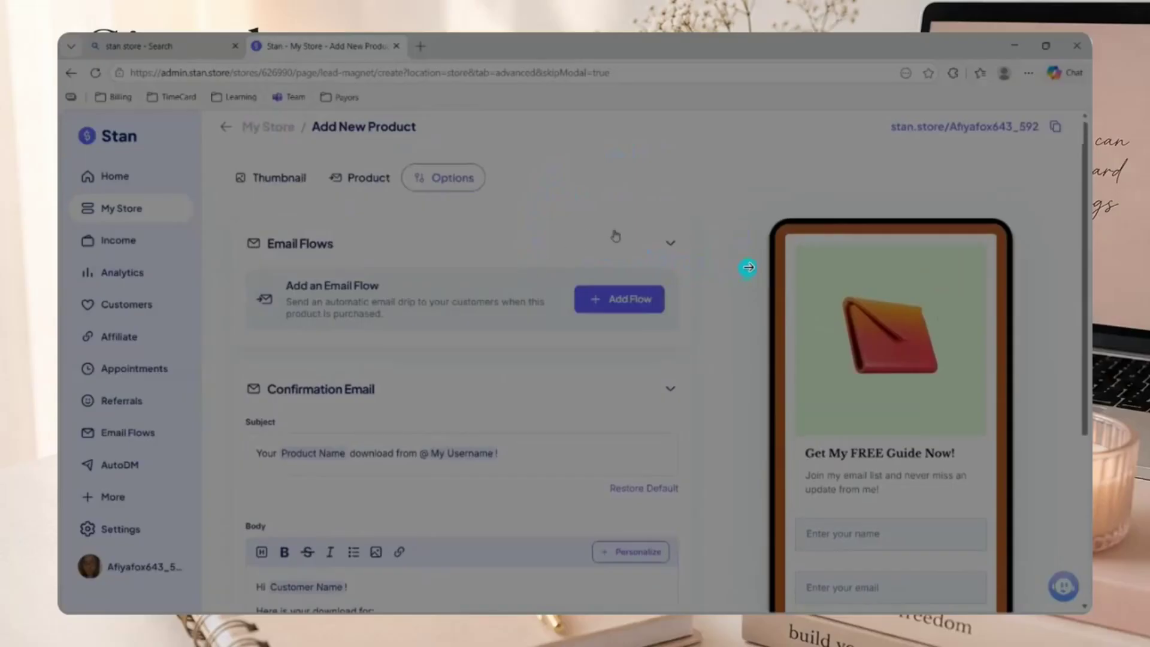
click(682, 245)
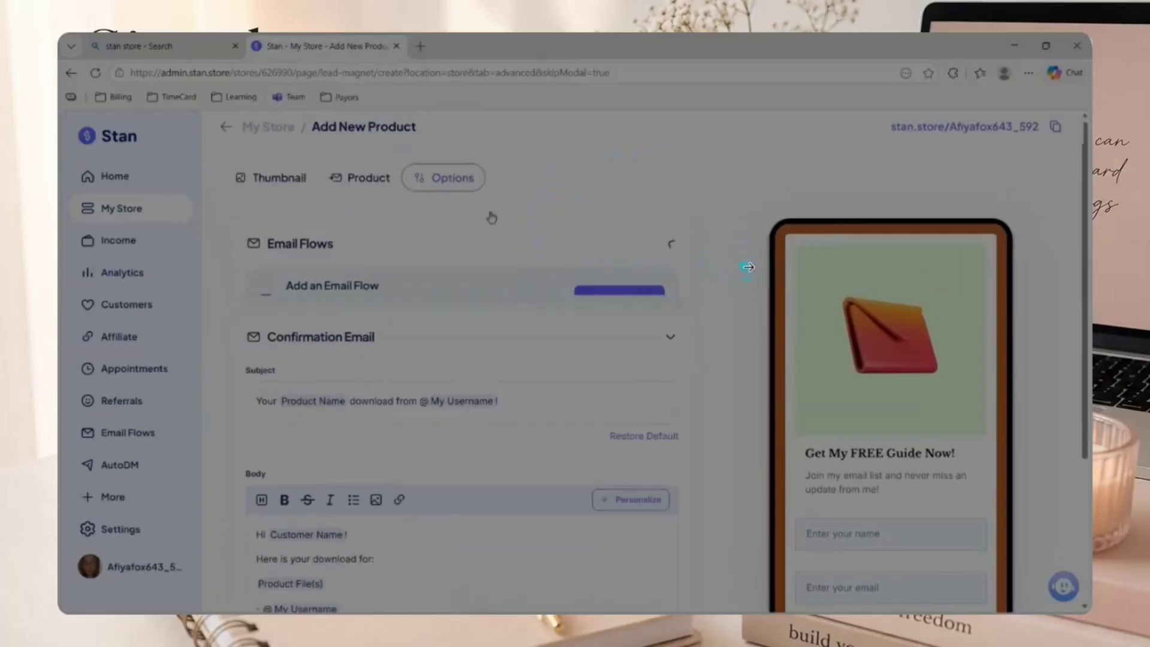
click(360, 178)
click(276, 178)
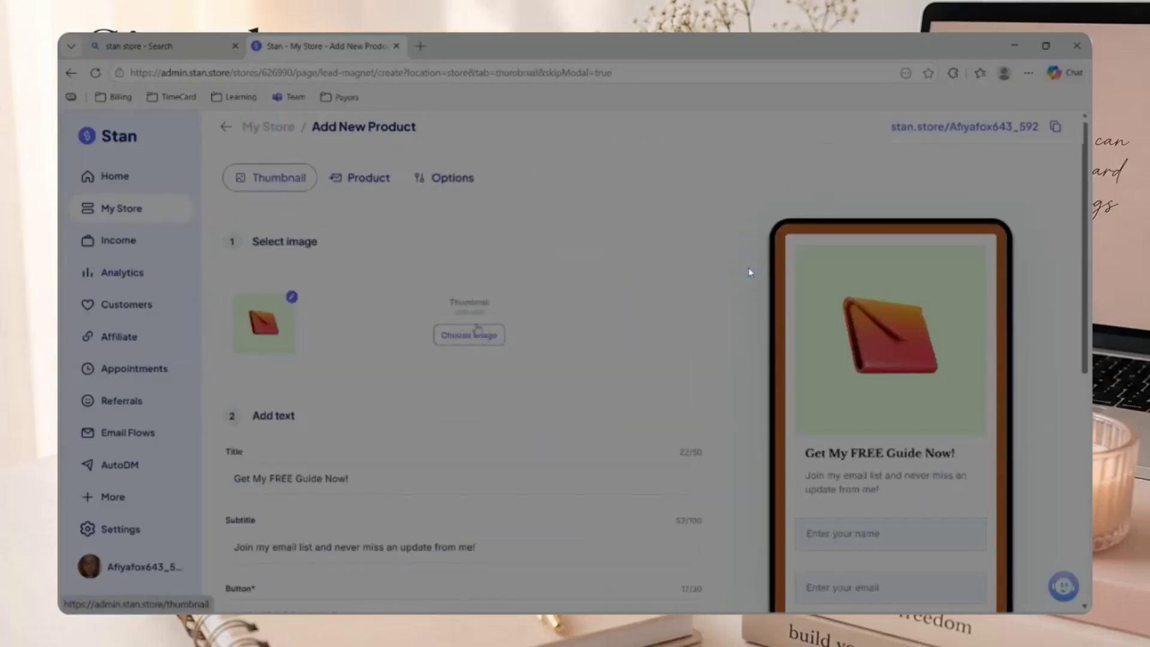
Step: Review the lead magnet's thumbnail settings from the image down to the collected customer info fields
scroll(495, 329, down, 3)
scroll(522, 324, down, 5)
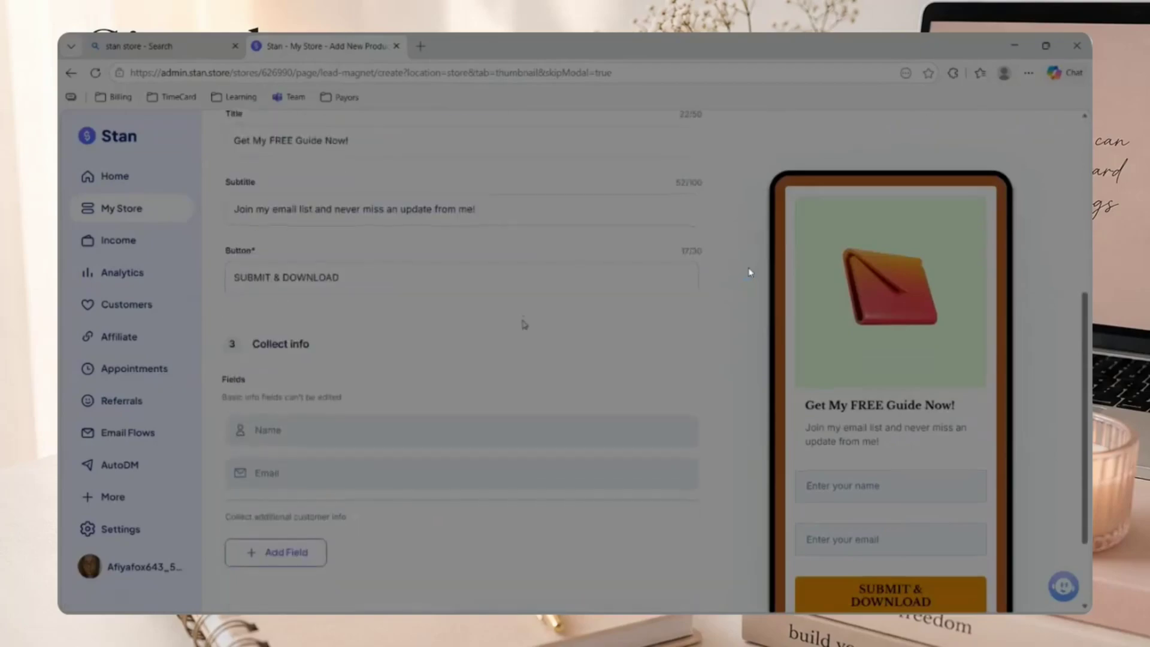
scroll(521, 324, up, 8)
scroll(750, 272, up, 2)
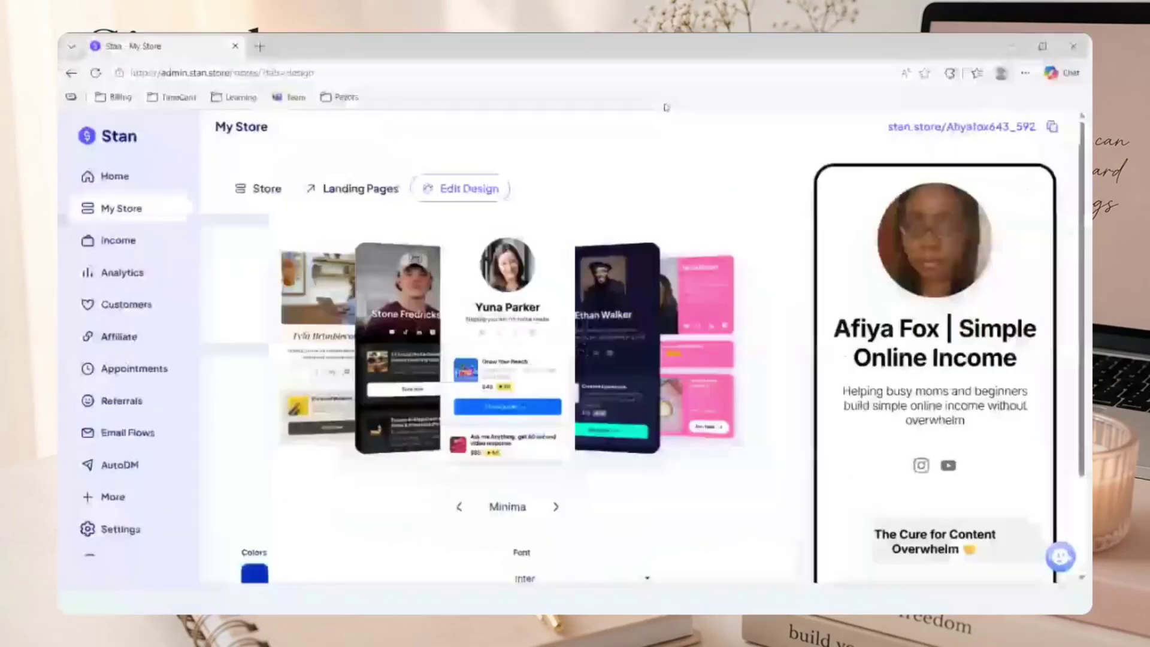
Step: Go back to the store's product list and open The Simple Content System for Busy Women for editing
click(154, 207)
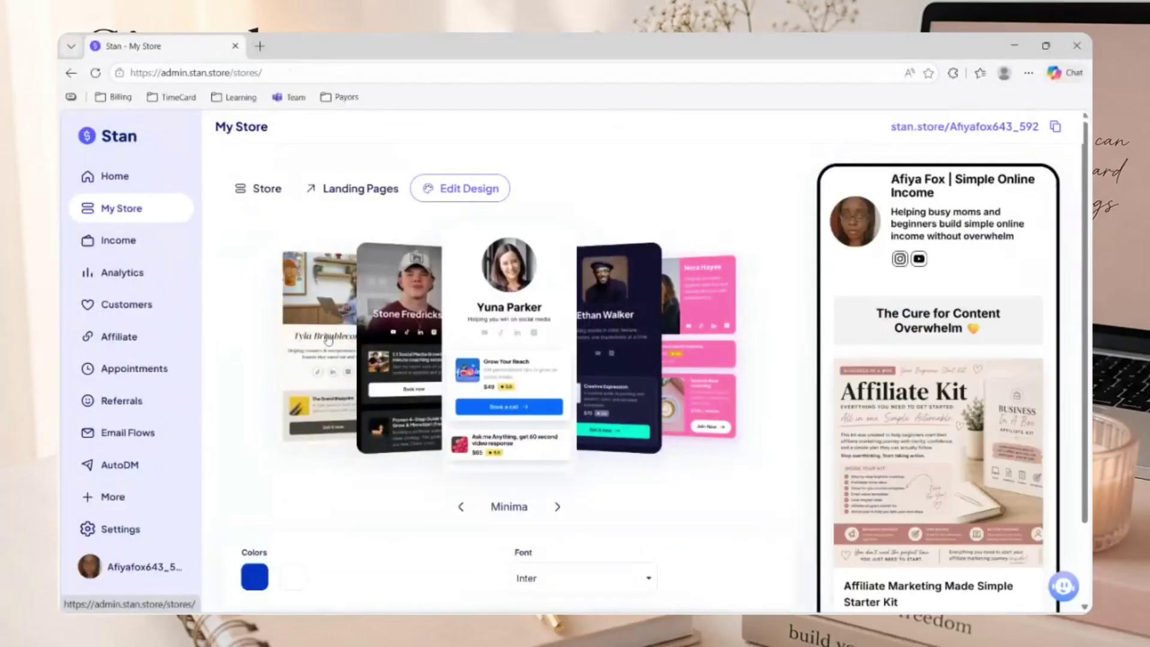
click(259, 188)
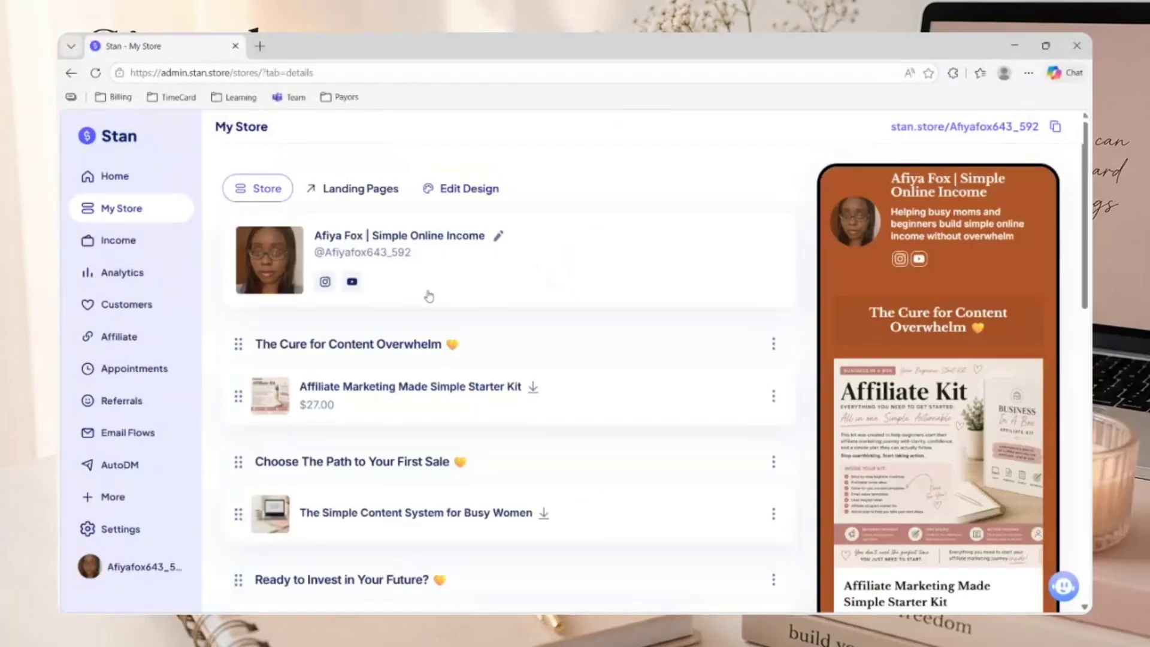
scroll(503, 400, down, 1)
click(576, 452)
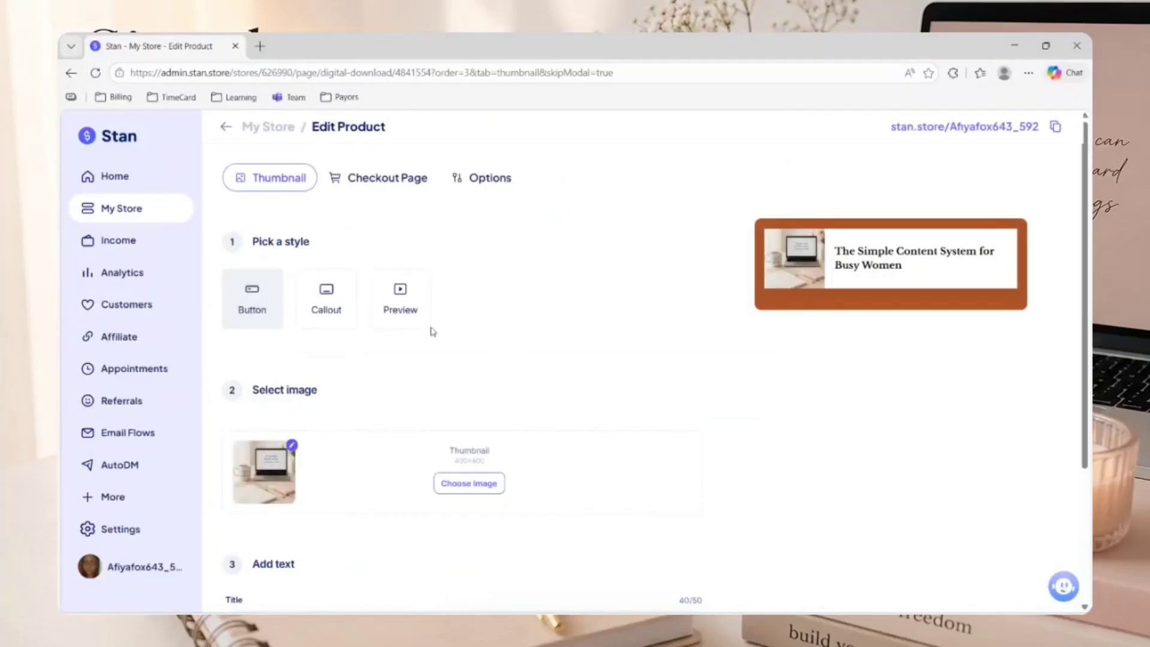
Step: Look over the product's thumbnail image and title, and change its thumbnail style to Callout
scroll(367, 334, down, 2)
scroll(368, 334, down, 1)
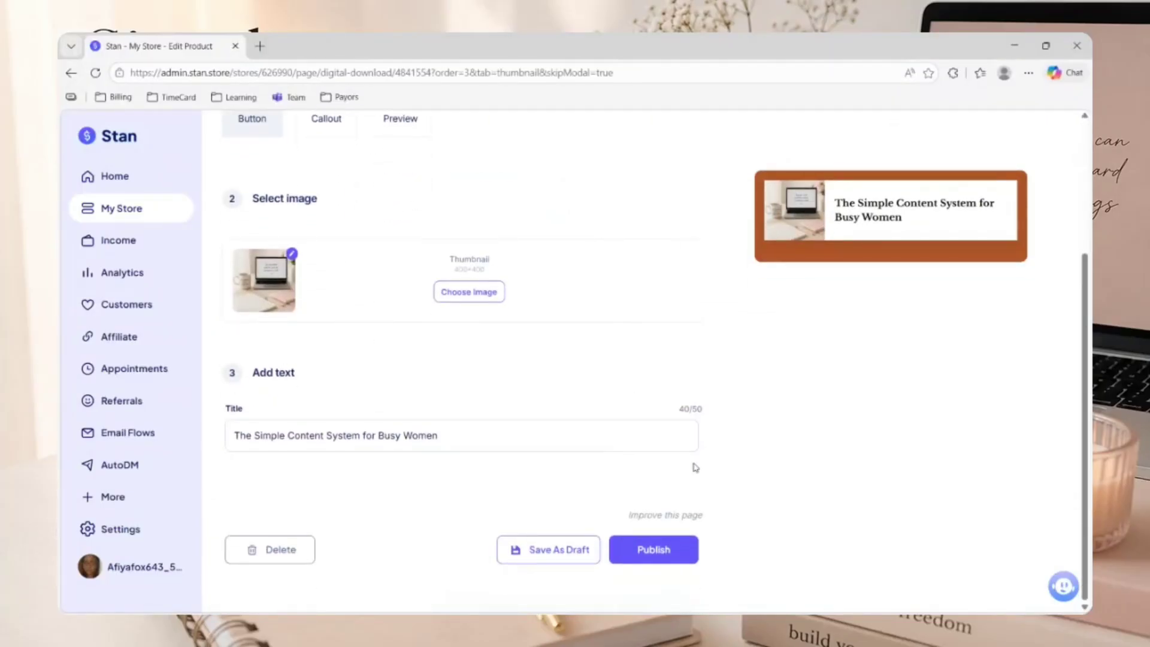
scroll(256, 220, up, 3)
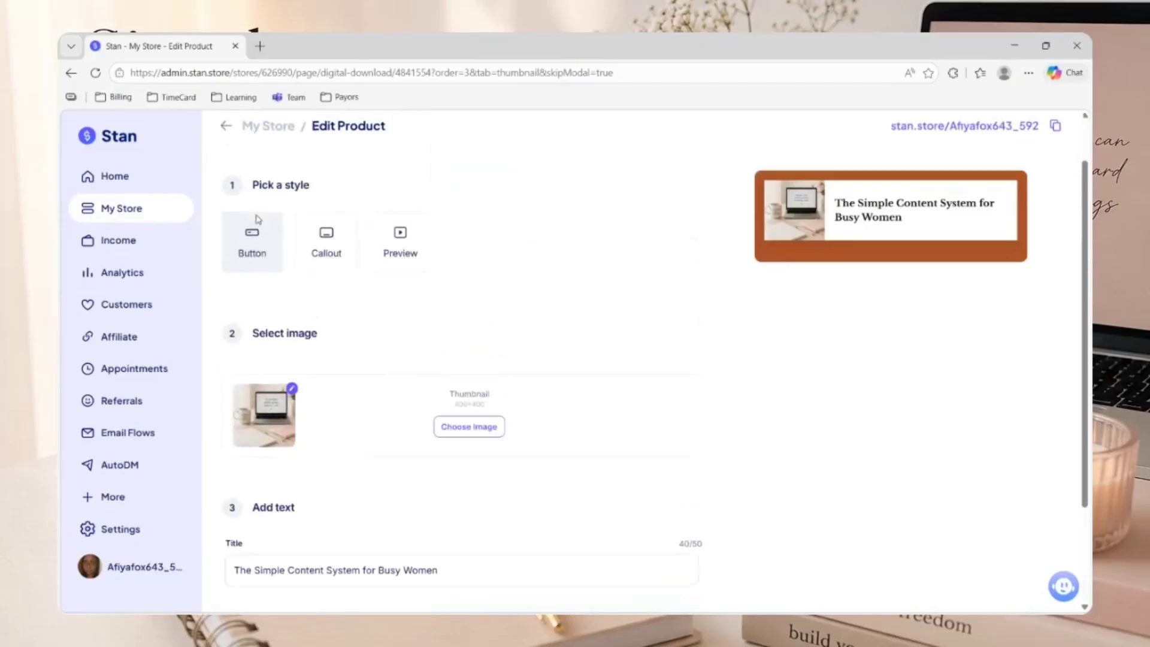
click(328, 250)
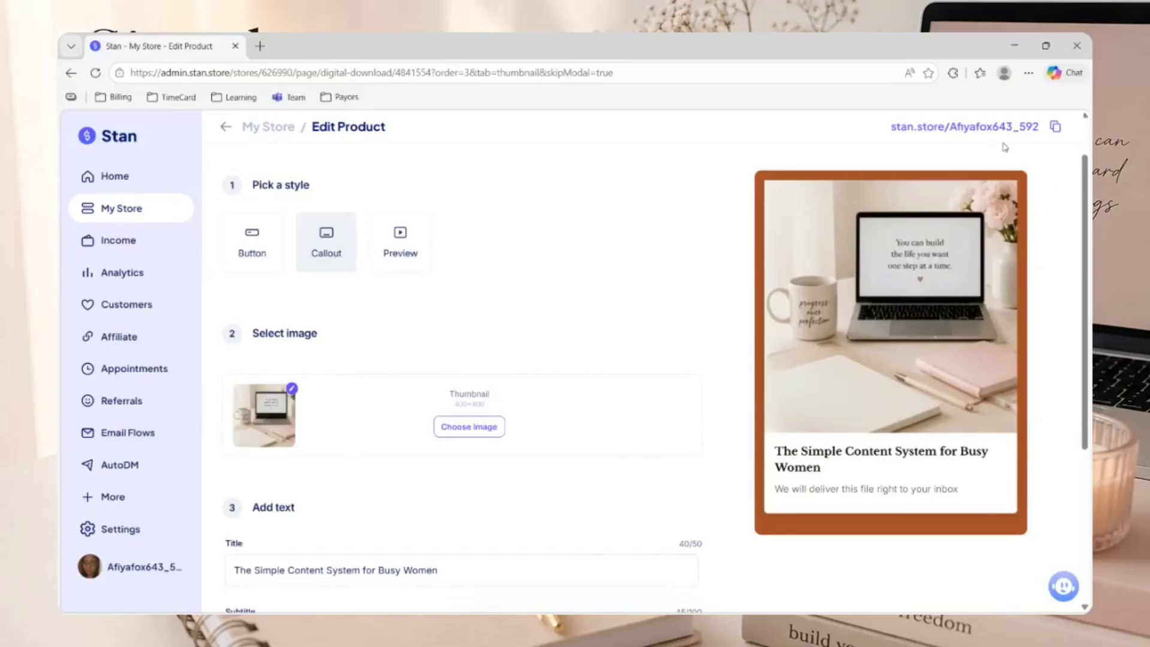
Step: Open the product's checkout page and examine its image, description body, bottom title and call-to-action button text
scroll(371, 251, up, 1)
click(398, 179)
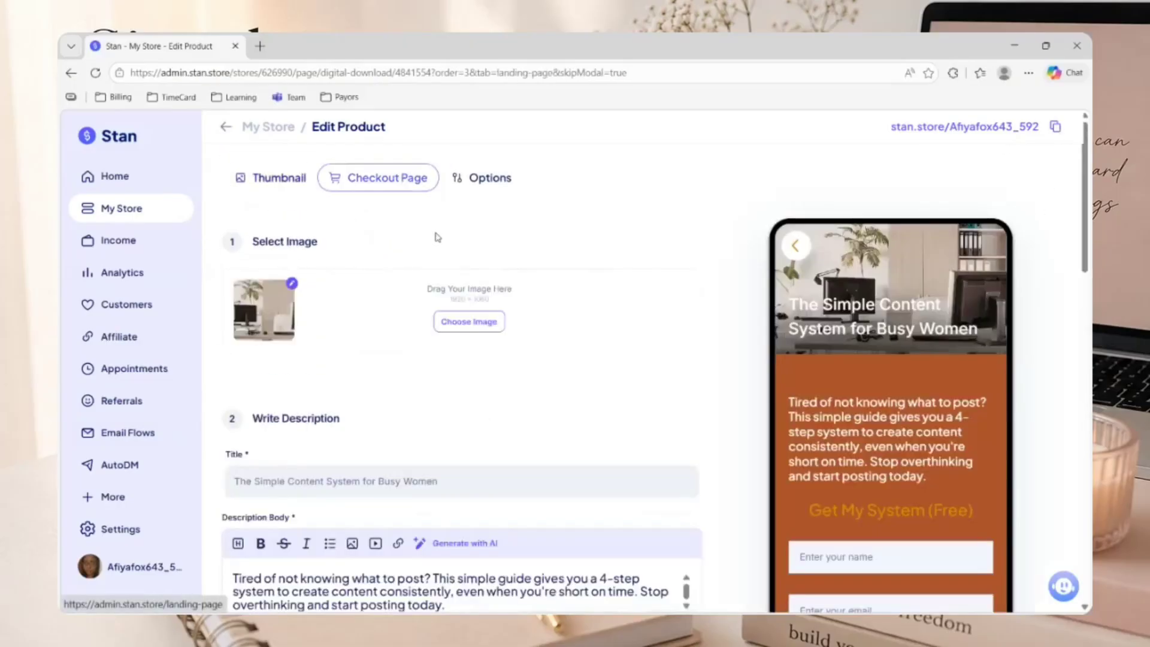
scroll(468, 264, down, 2)
scroll(352, 462, down, 1)
click(386, 386)
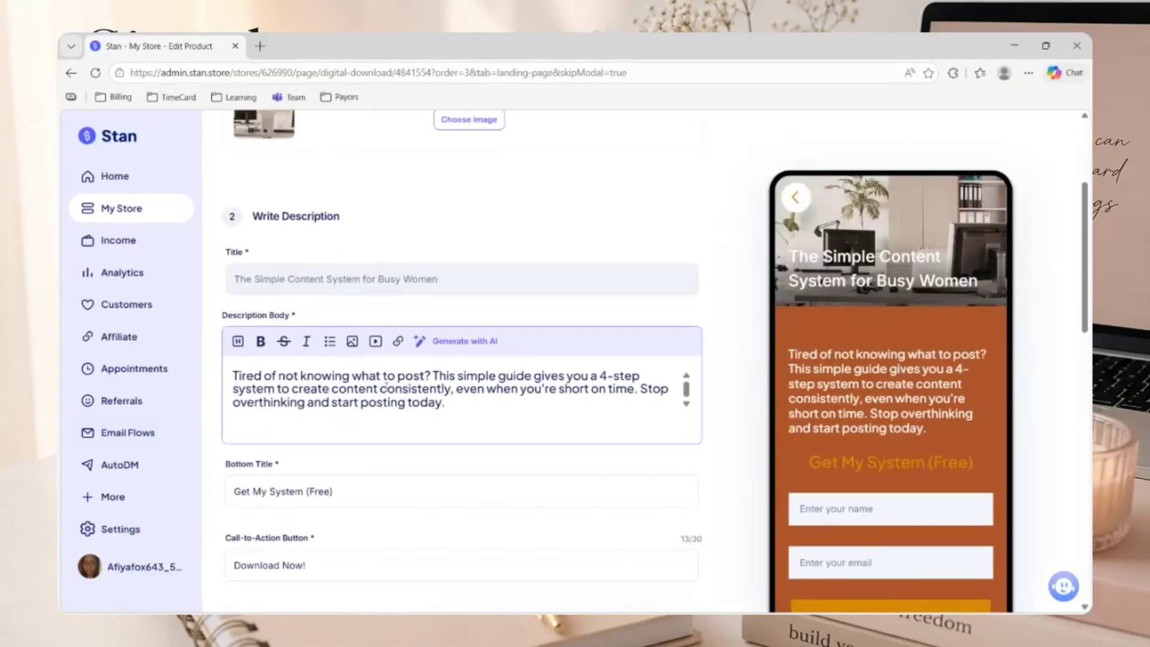
click(245, 375)
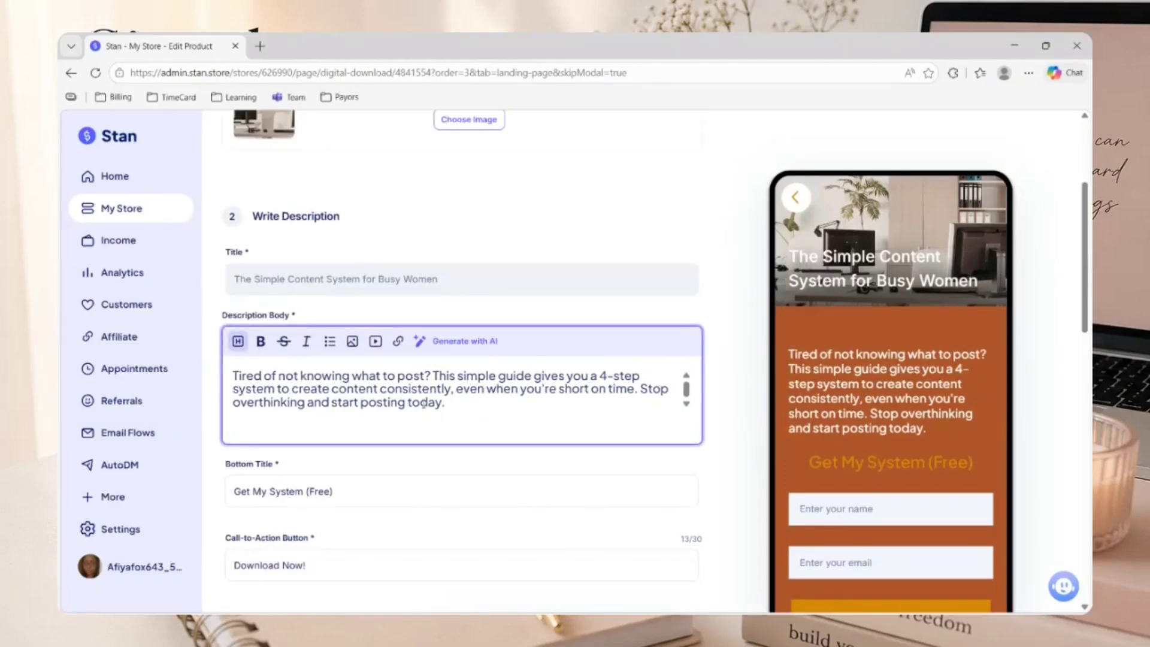
scroll(424, 403, down, 2)
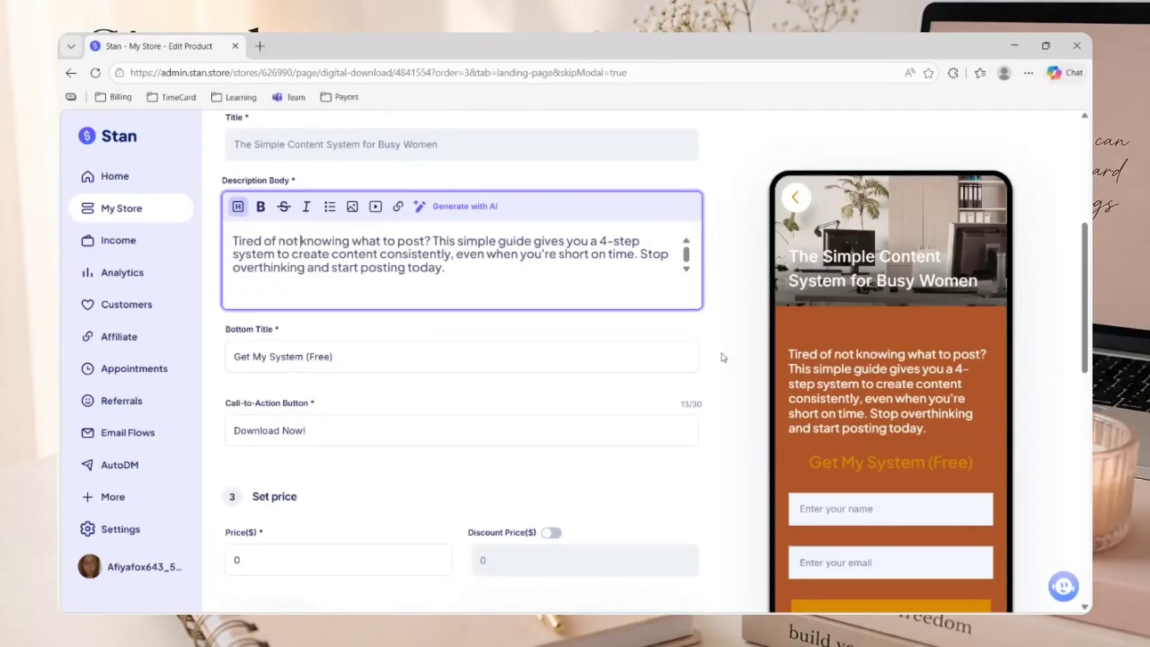
scroll(375, 429, down, 1)
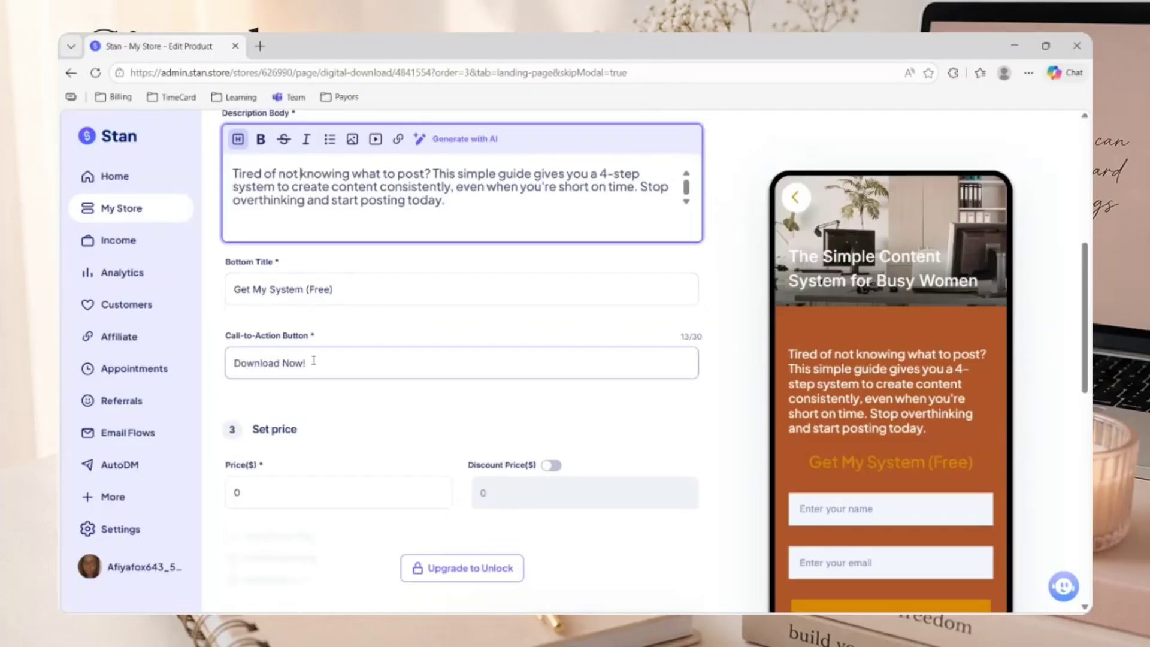
Step: Examine the checkout page's price, customer info fields and uploaded digital product file
scroll(313, 368, down, 5)
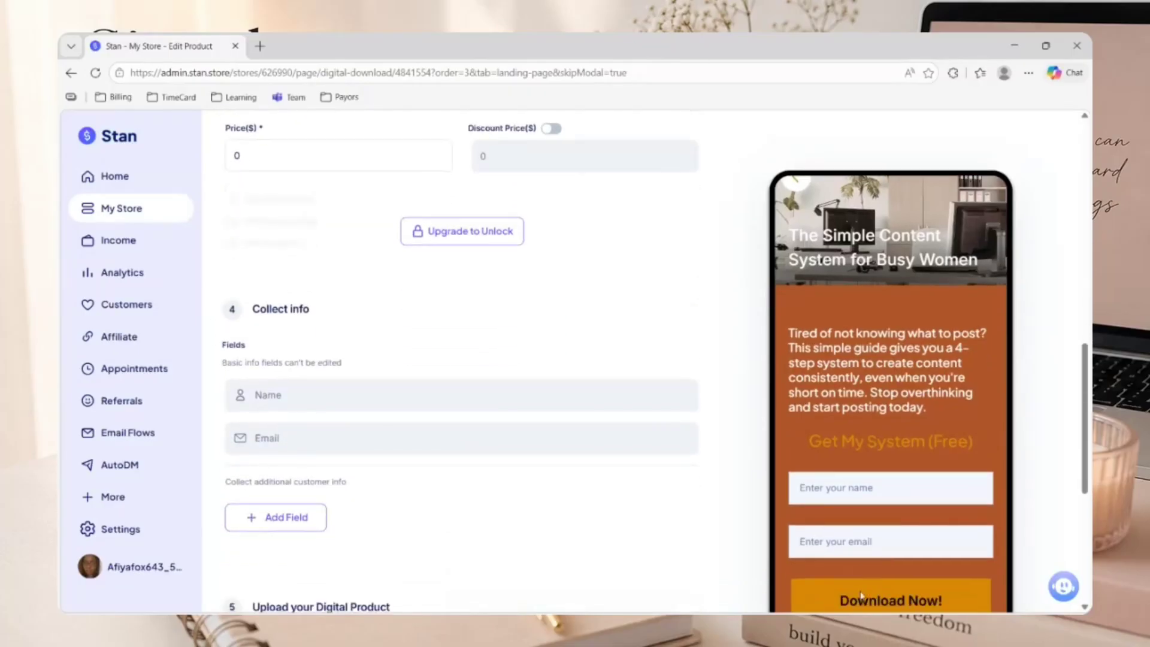
scroll(616, 495, up, 2)
scroll(637, 477, down, 5)
scroll(637, 476, down, 3)
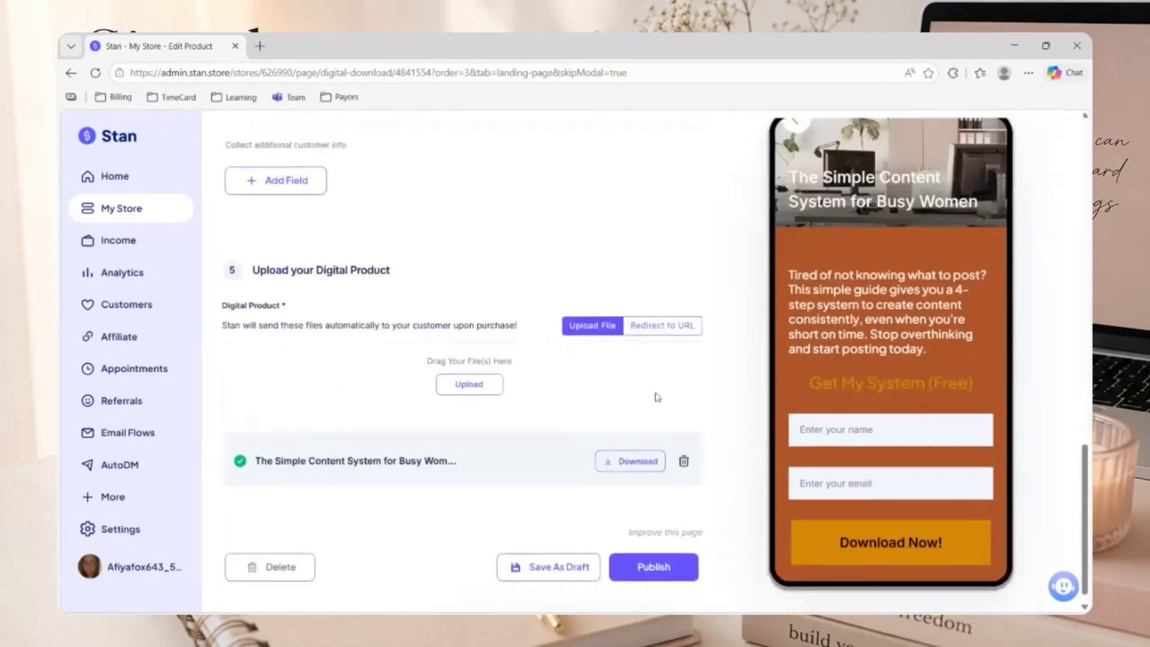
scroll(568, 295, up, 10)
scroll(542, 103, up, 3)
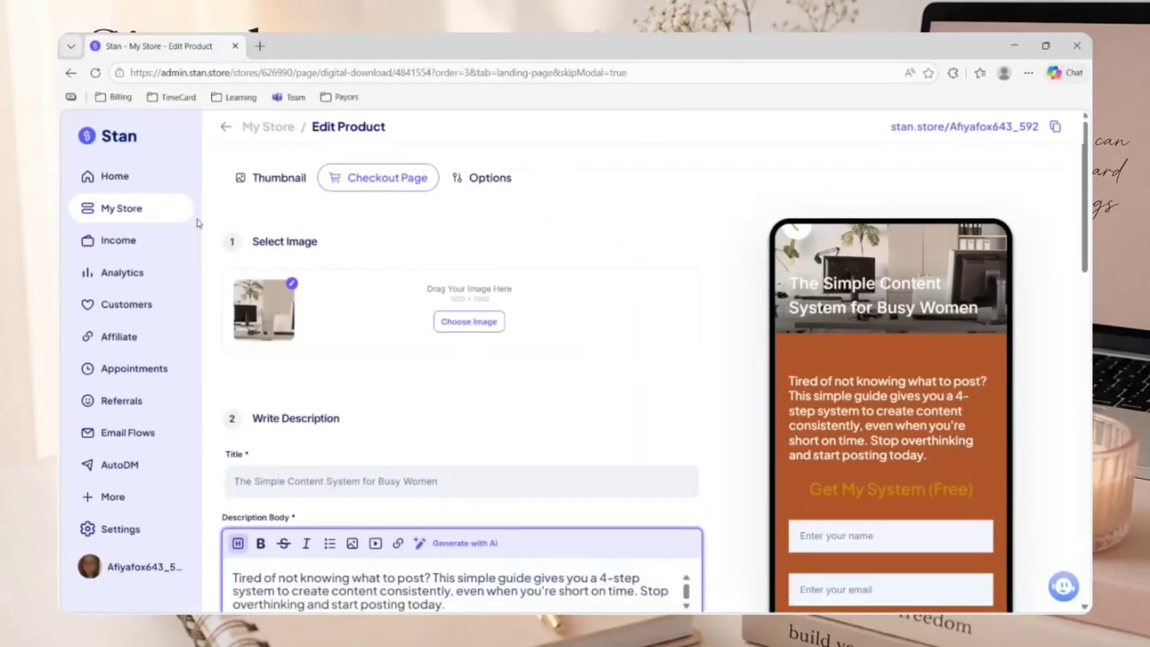
Step: Leave the product without saving its changes and start adding a new Digital Product to the store
click(156, 208)
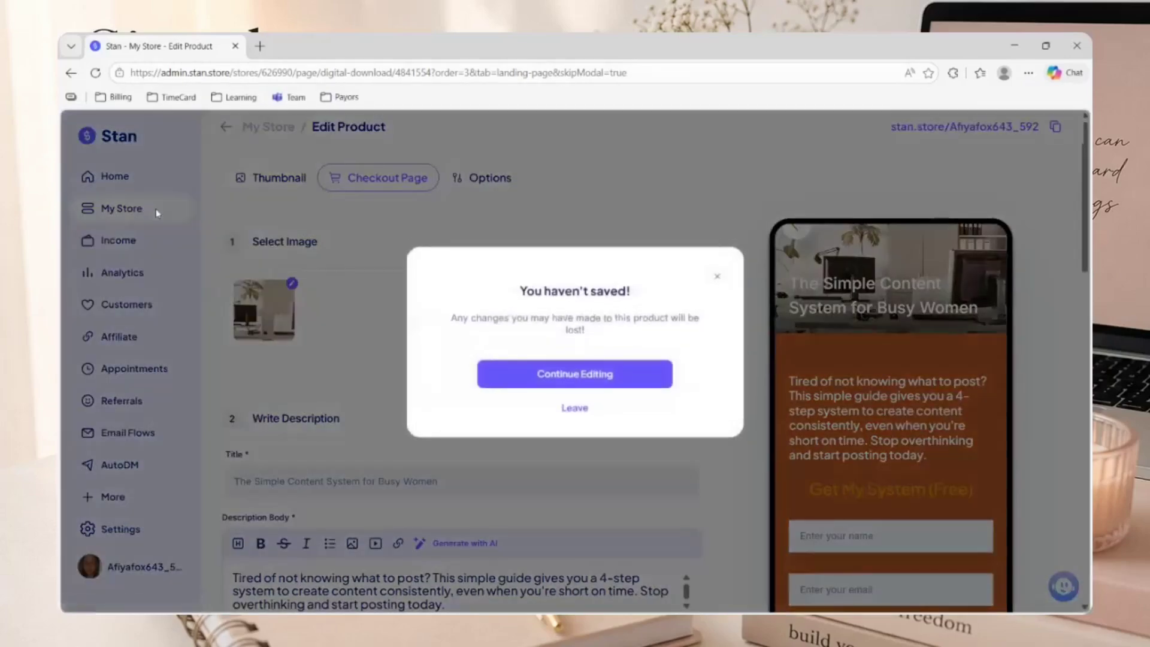
click(571, 410)
scroll(480, 326, down, 1)
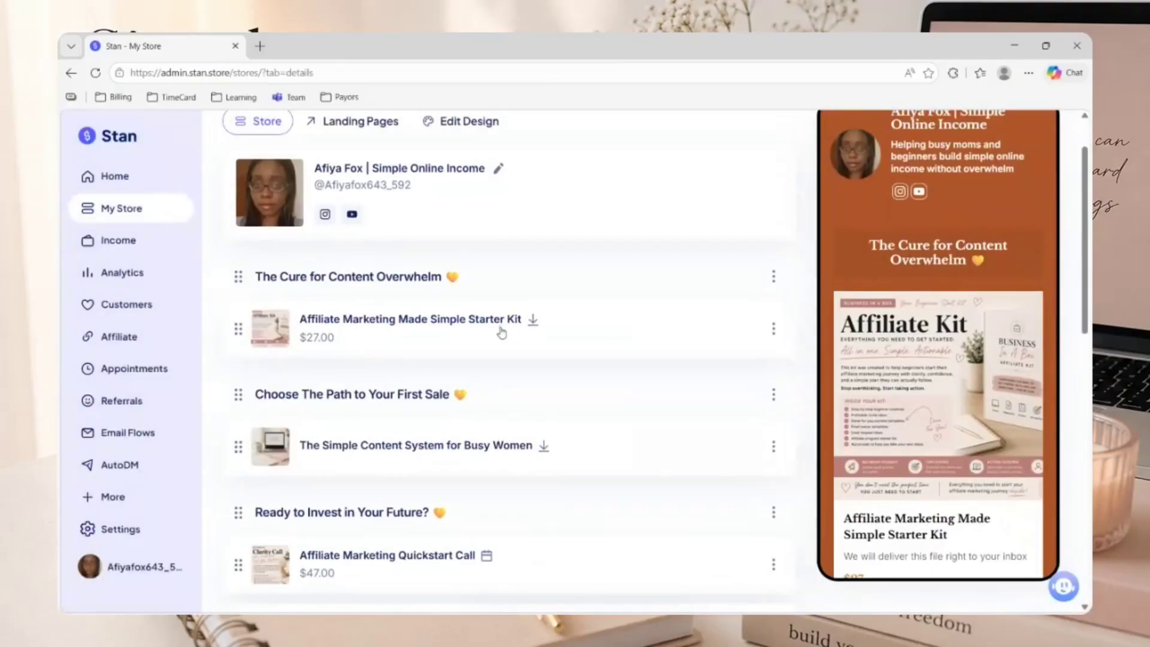
scroll(537, 360, down, 12)
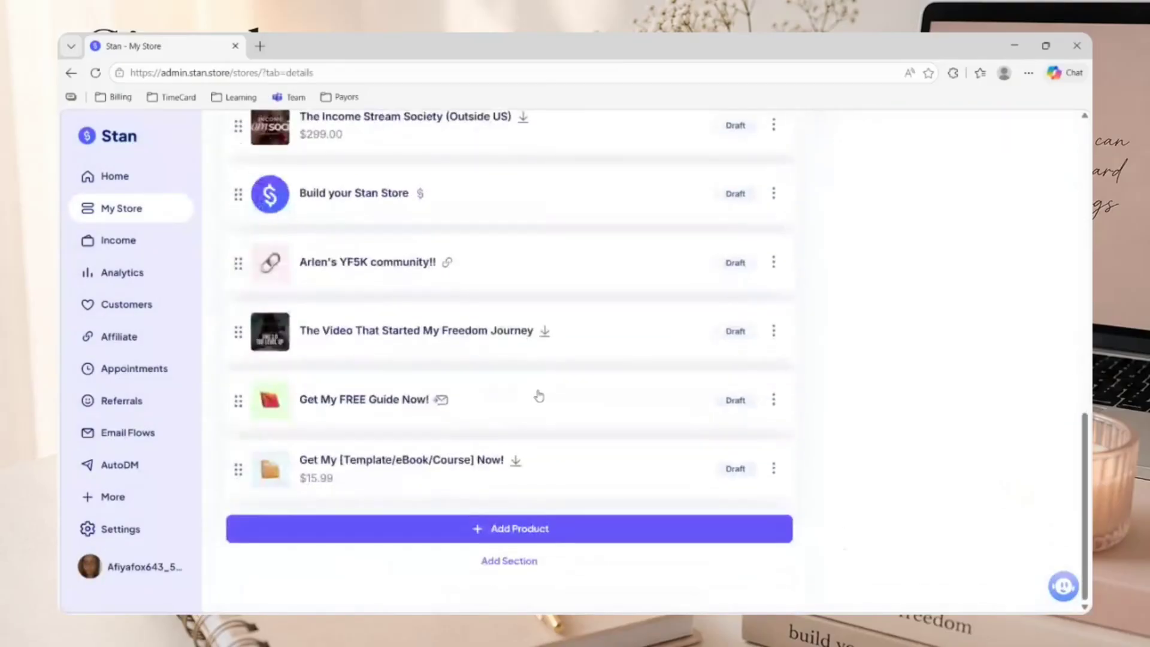
click(513, 528)
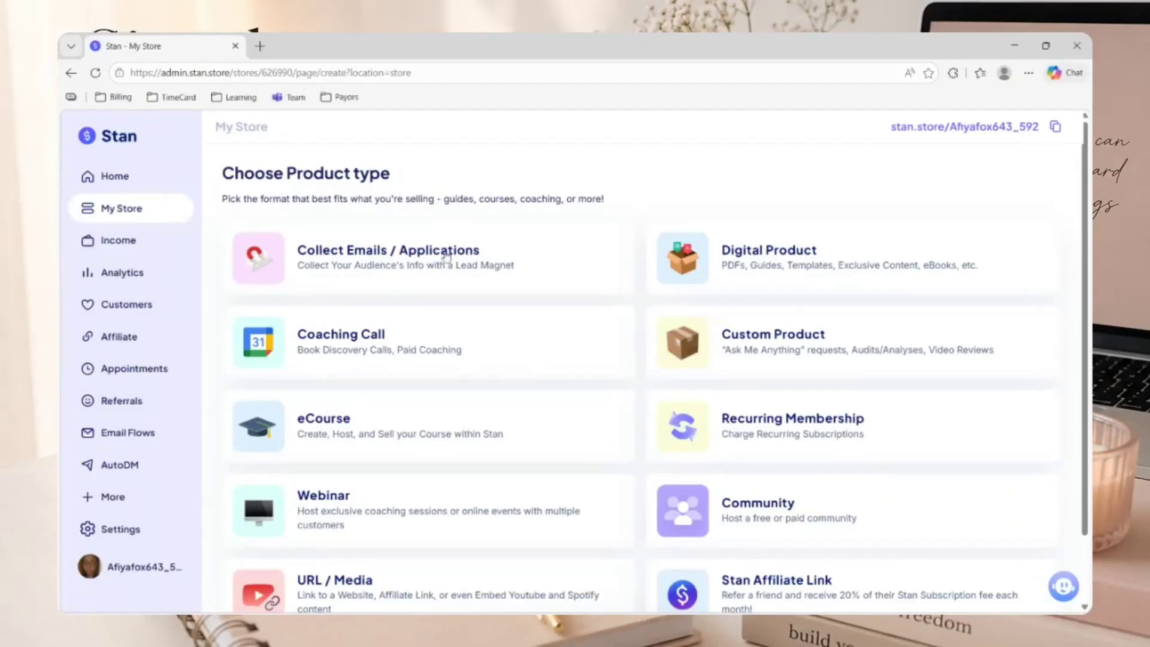
click(799, 267)
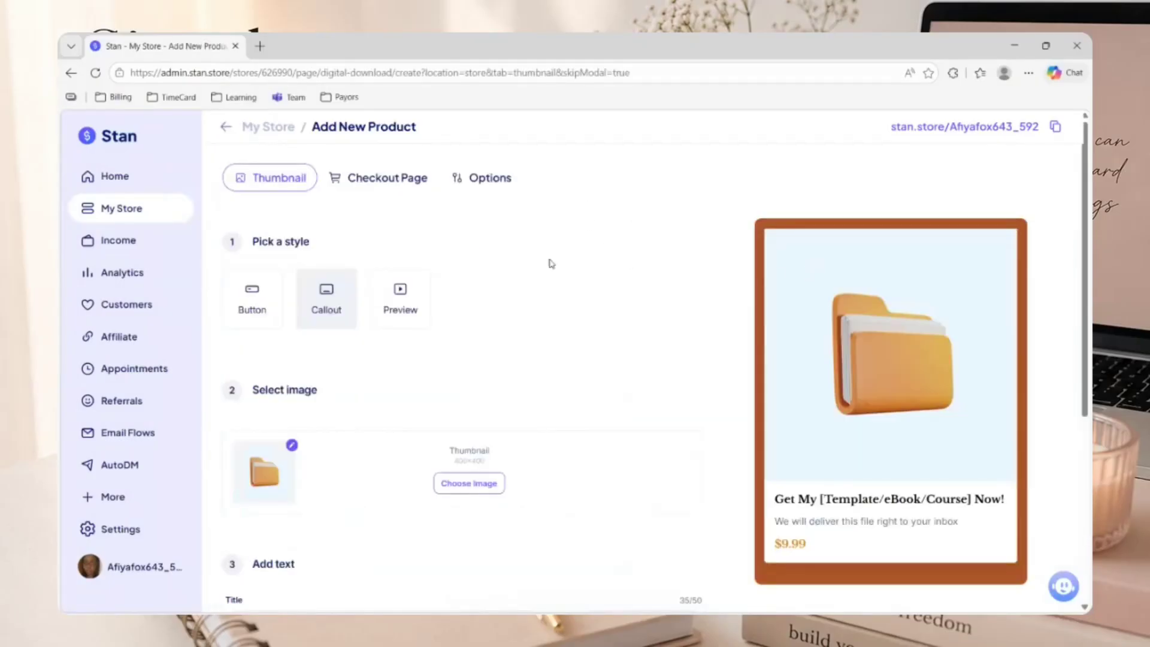
Step: Examine the new digital product's thumbnail style, image, title, subtitle and button text
scroll(482, 253, down, 3)
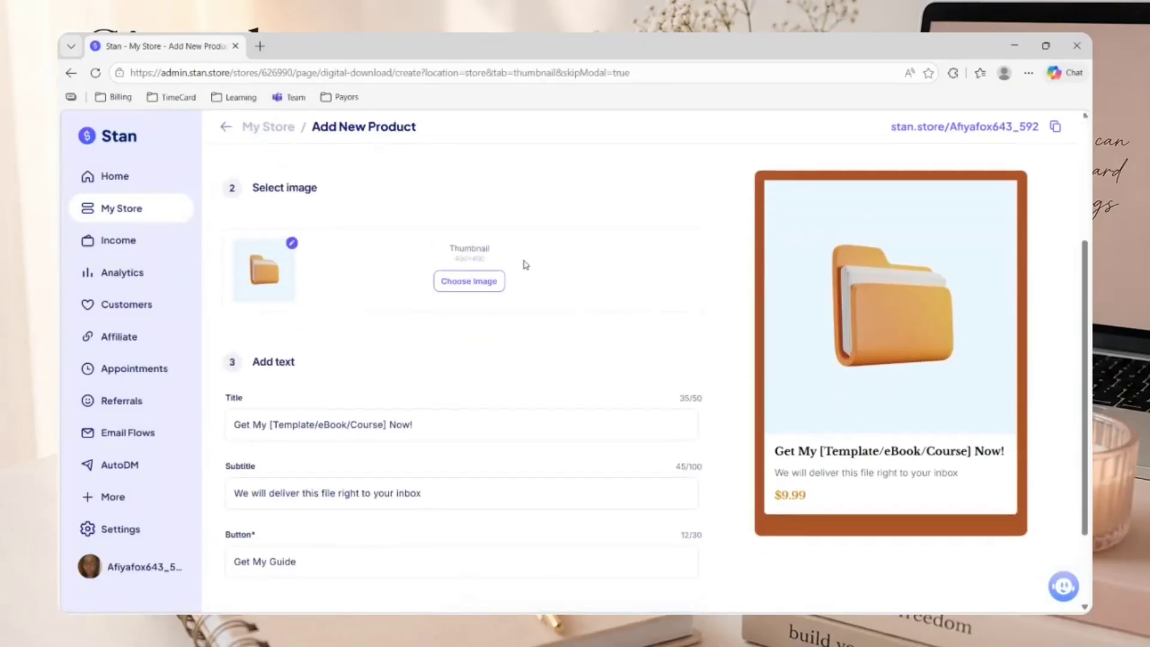
scroll(367, 308, up, 1)
scroll(419, 288, down, 3)
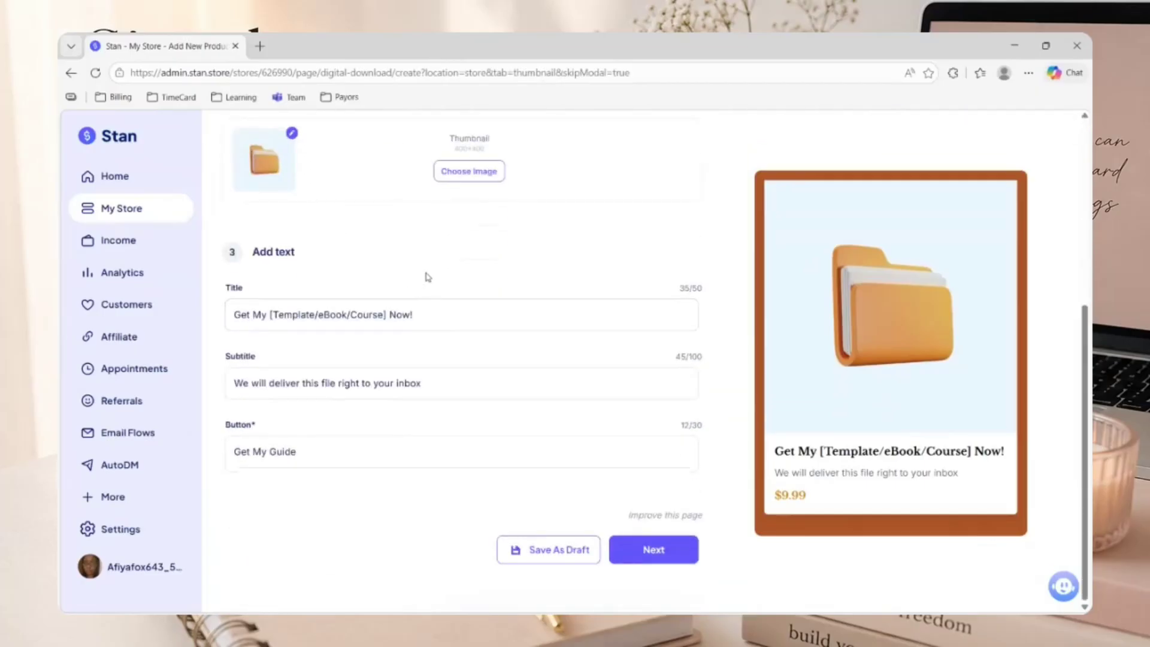
scroll(425, 295, up, 5)
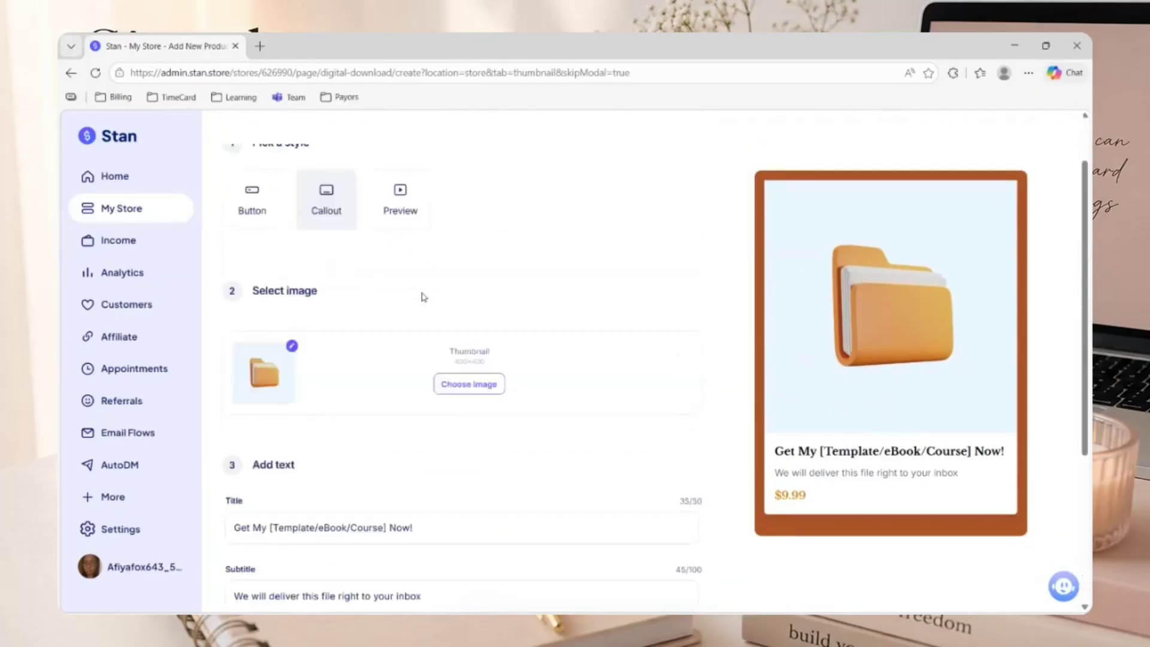
Step: Open the new digital product's checkout page and examine its description, call-to-action button, price and discount price settings
click(391, 181)
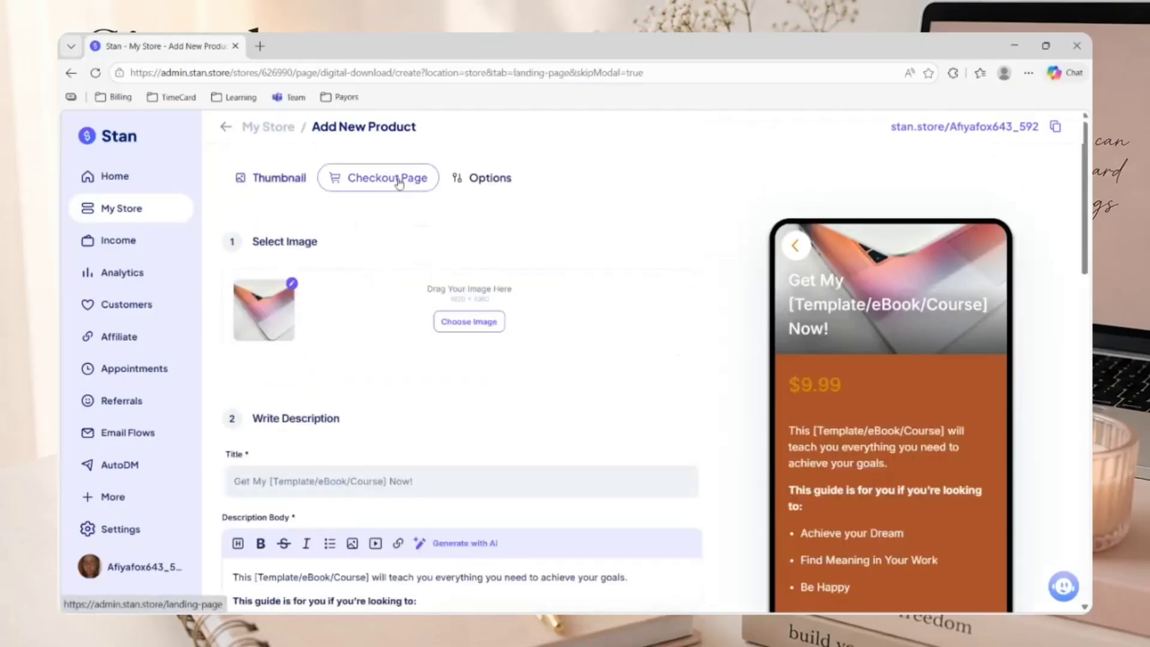
scroll(586, 300, down, 6)
scroll(663, 297, down, 3)
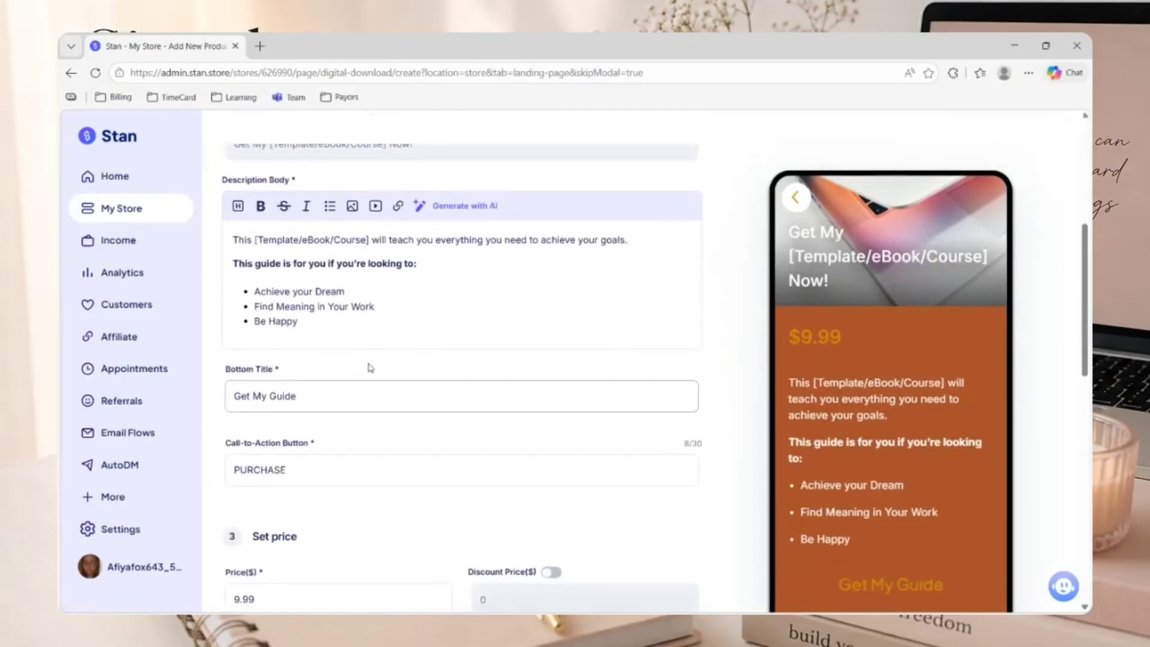
scroll(290, 430, down, 3)
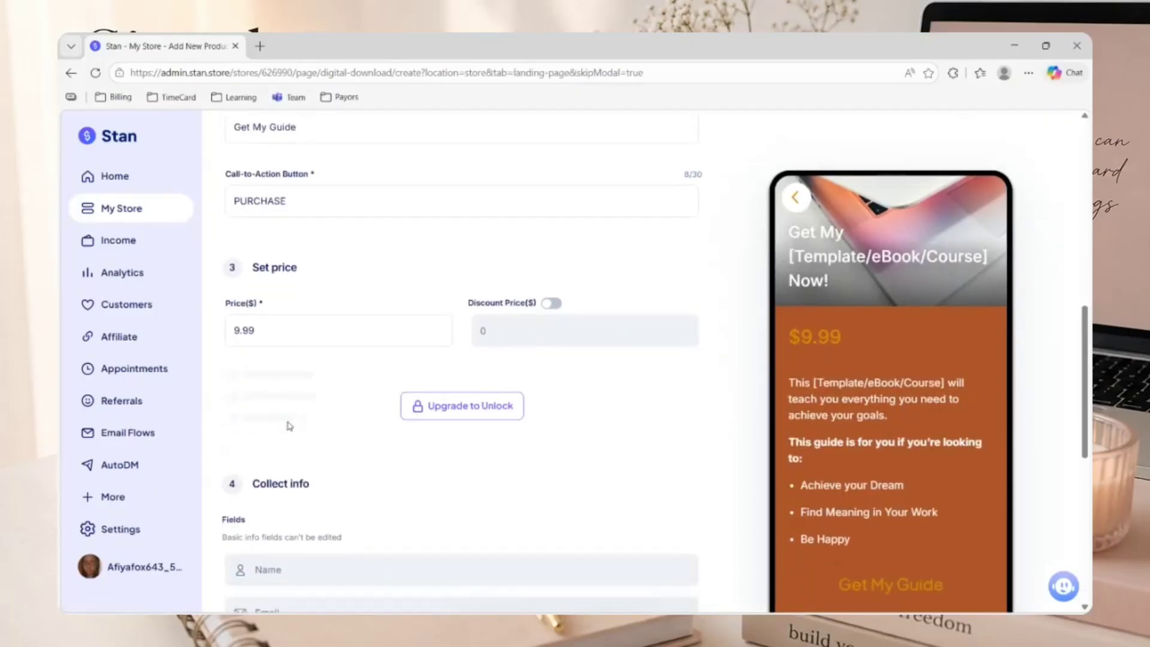
scroll(585, 332, up, 2)
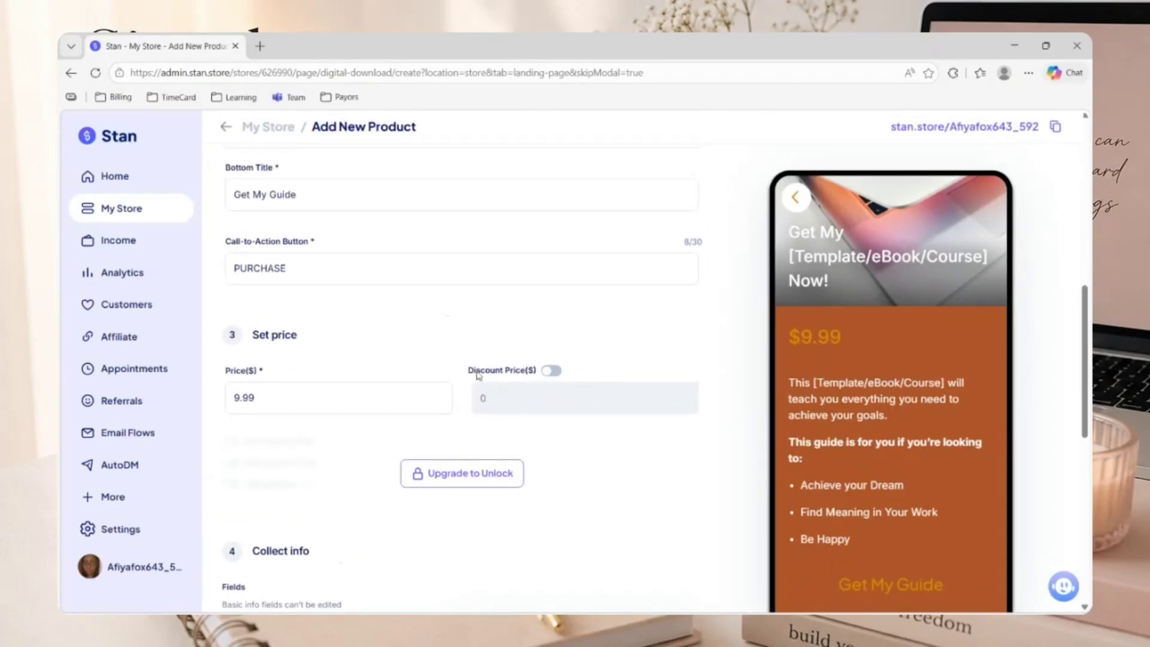
Step: Examine the new product's customer info fields and the Upload File and Redirect to URL delivery choices
scroll(504, 378, down, 7)
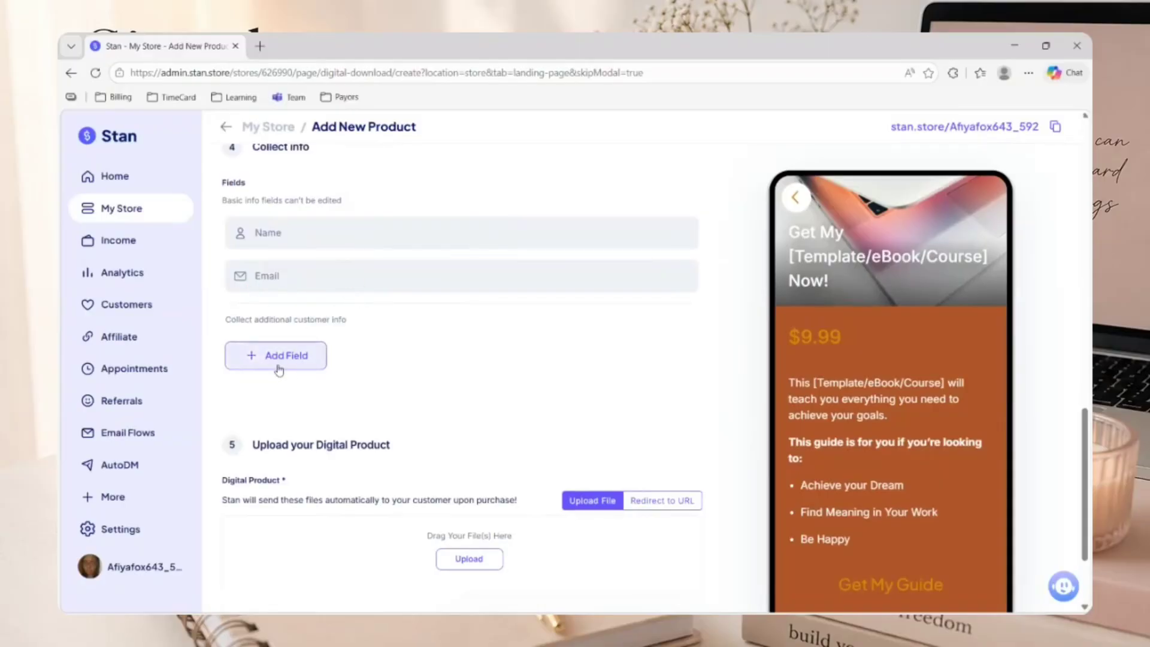
scroll(456, 338, down, 2)
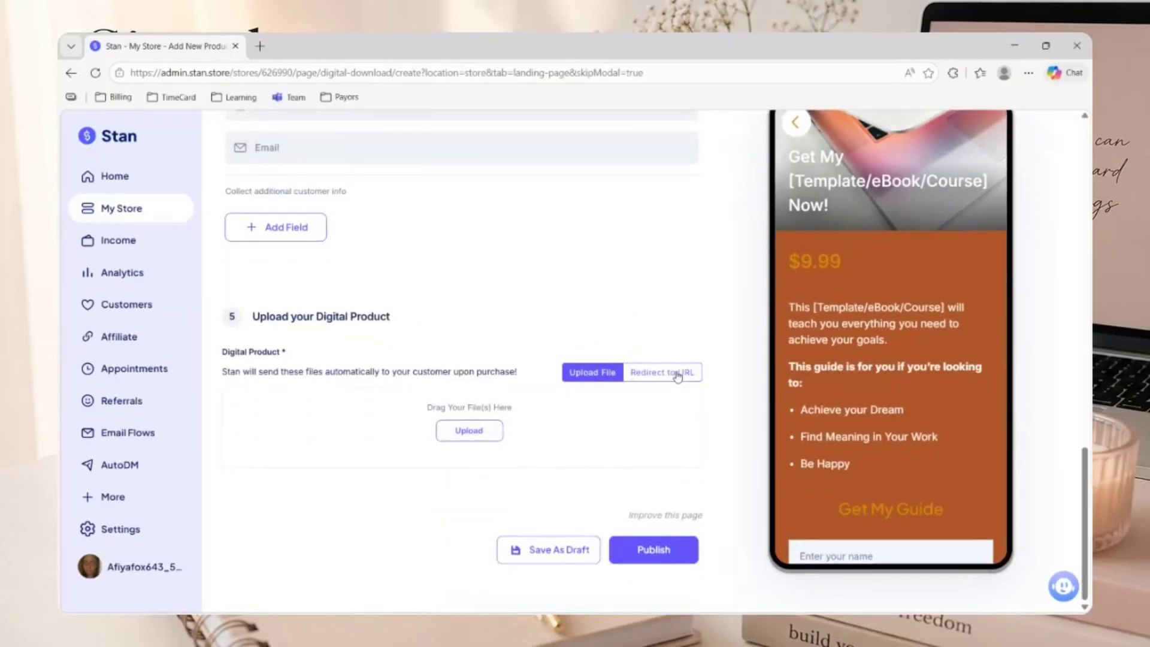
scroll(503, 403, up, 4)
scroll(510, 420, down, 4)
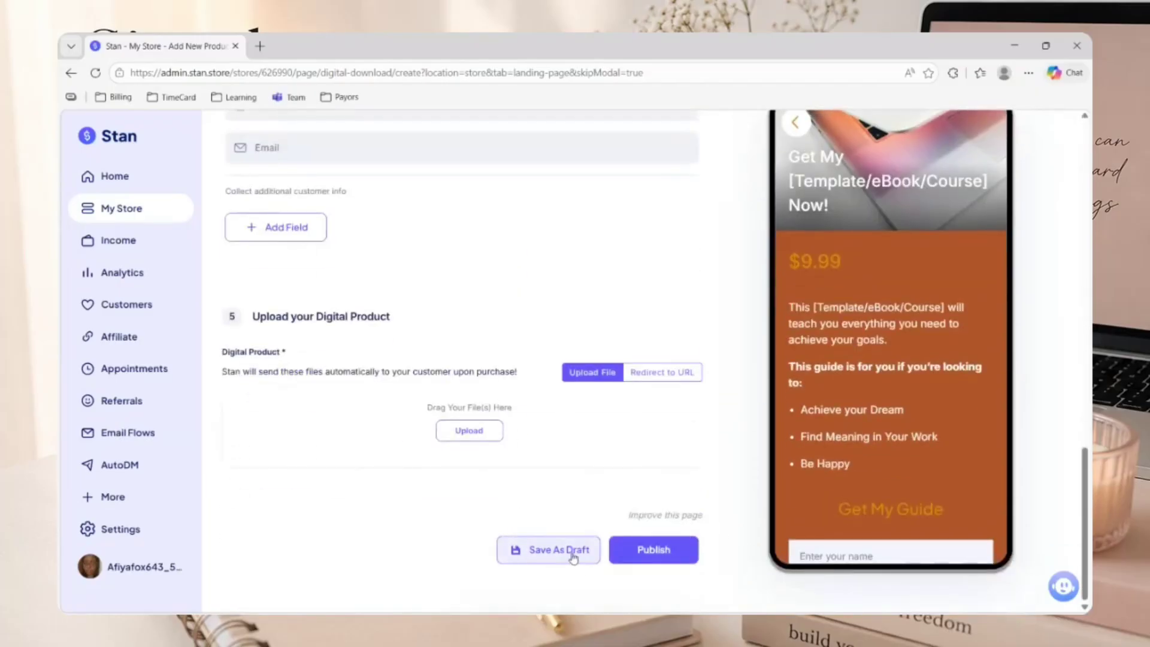
Step: Open the new digital product's additional options and look through reviews, email flows, order bump, affiliate share and confirmation email
scroll(563, 545, up, 10)
scroll(551, 528, up, 5)
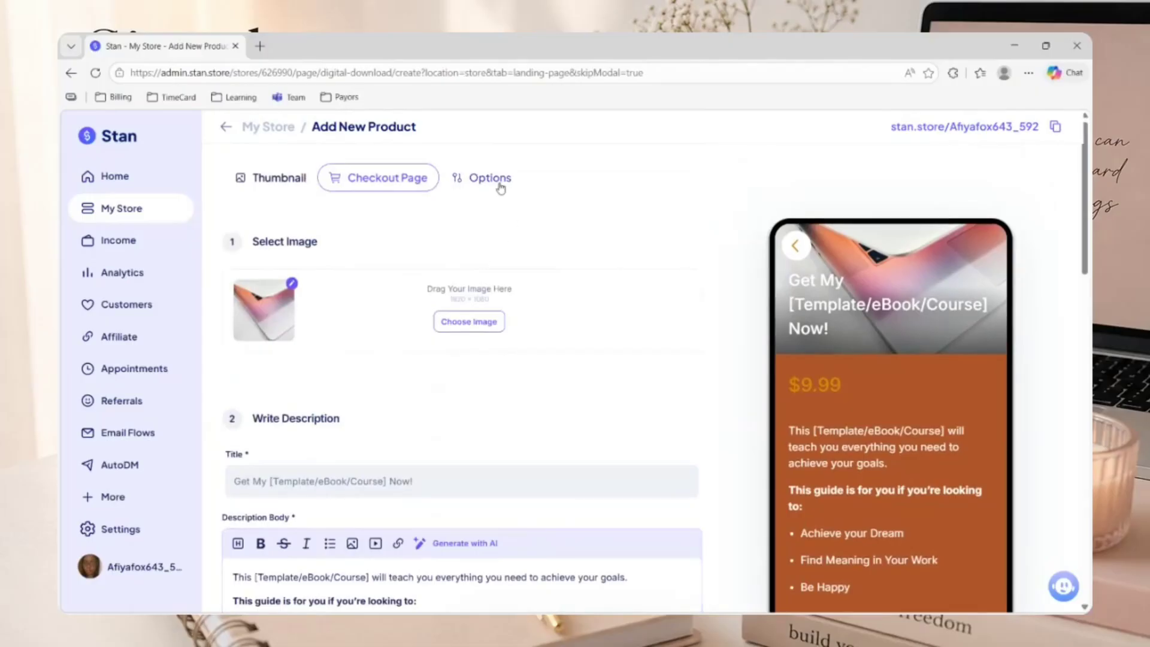
click(498, 186)
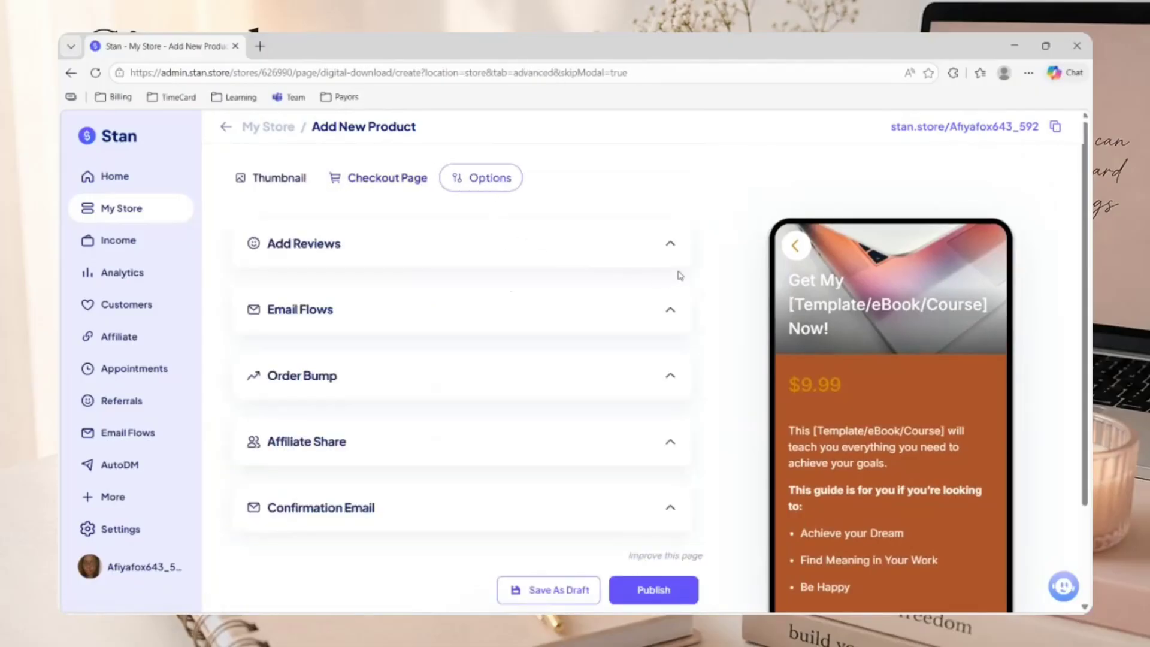
scroll(523, 436, down, 2)
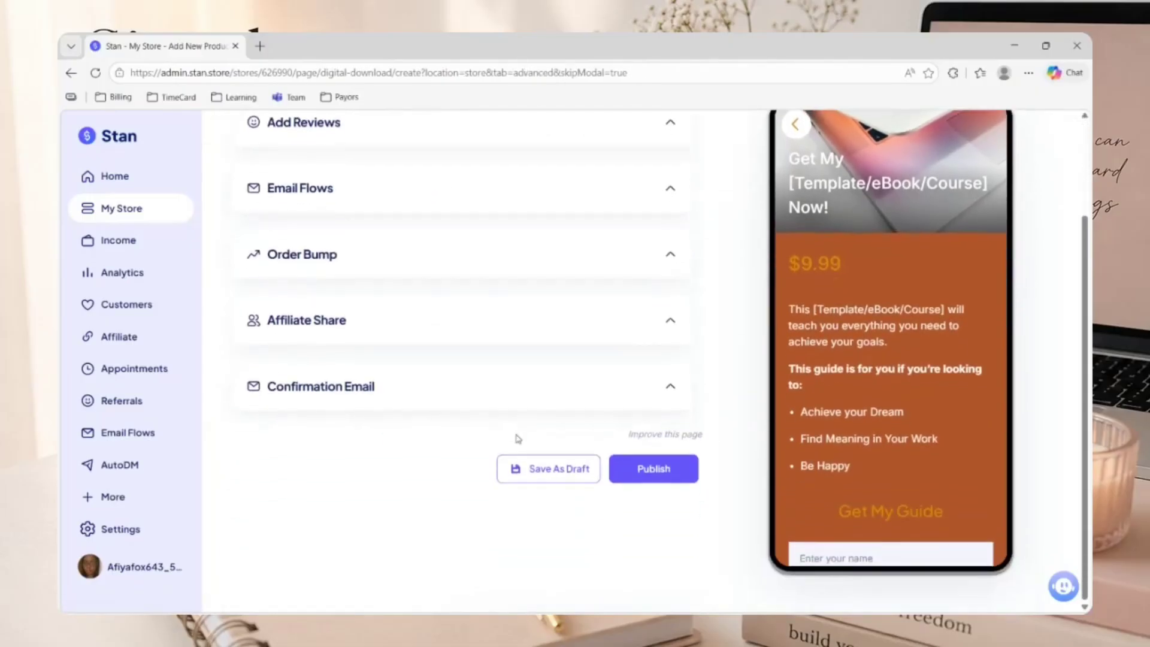
scroll(509, 380, up, 2)
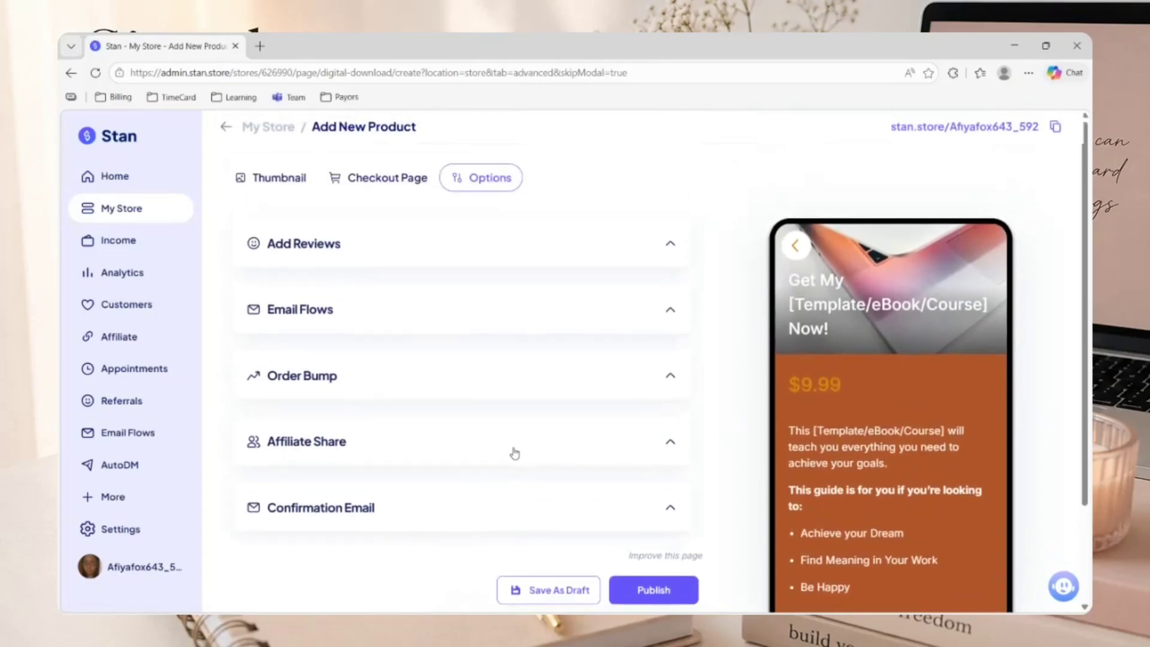
Step: Expand the new digital product's Affiliate Share, Order Bump, Email Flows and Add Reviews options to see what each offers
click(671, 441)
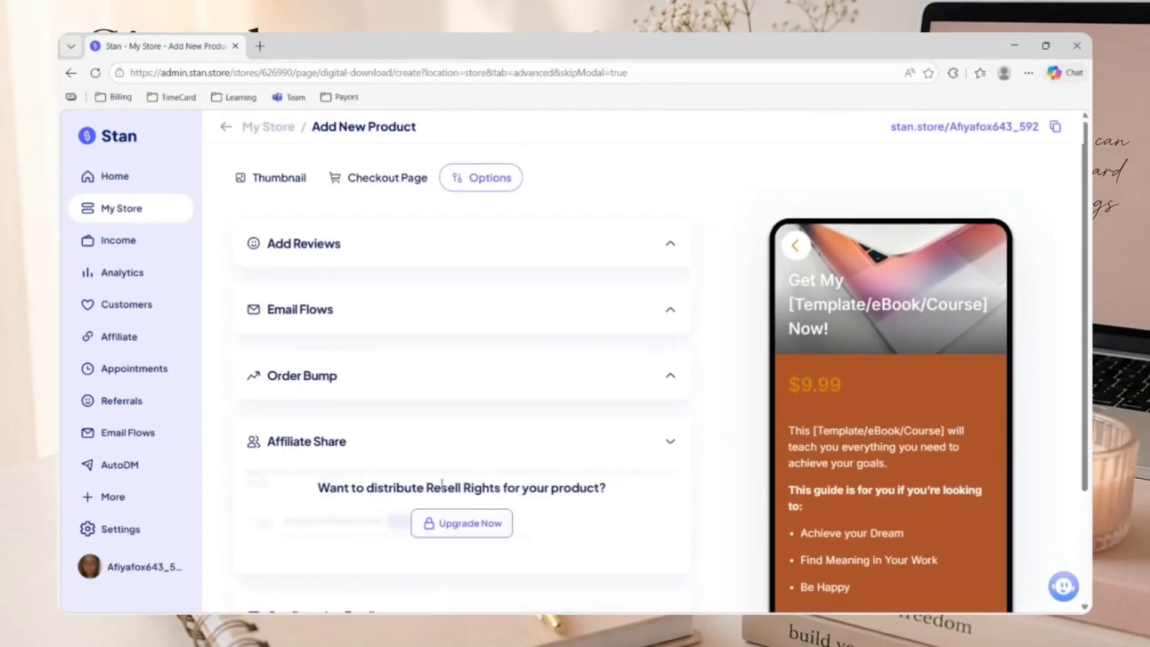
click(671, 382)
click(665, 312)
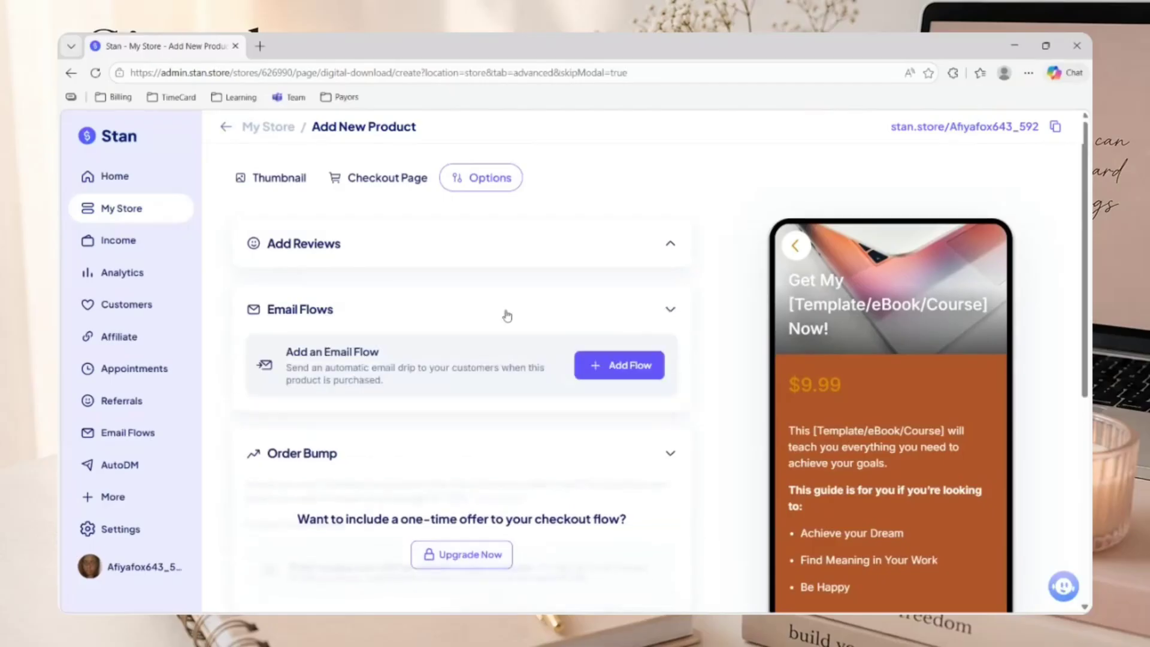
click(670, 244)
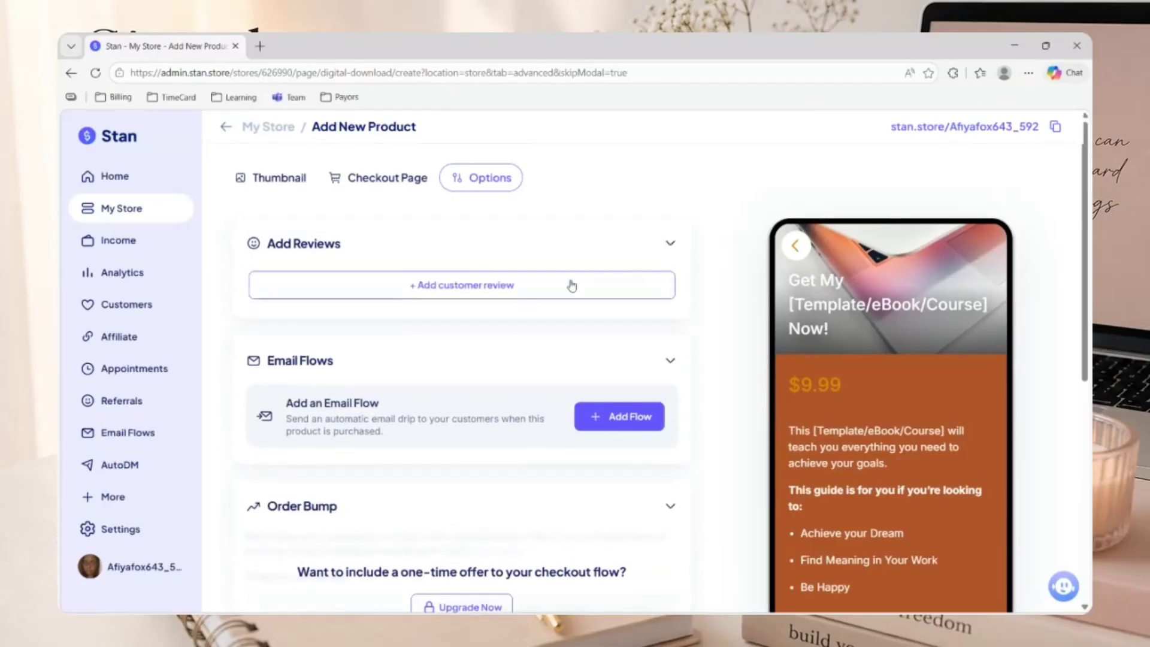
Step: Add a blank customer review to the new digital product and collapse its reviews section
click(506, 292)
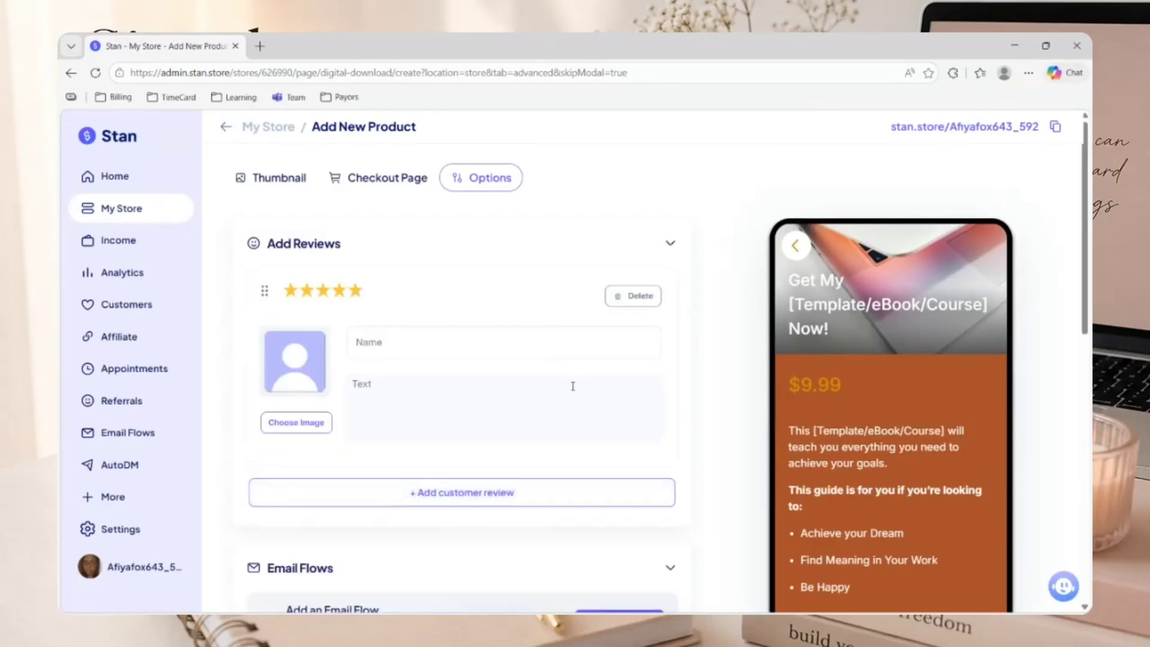
click(527, 342)
click(669, 244)
Step: Collapse the Order Bump and Affiliate Share options and look over the new product's remaining options and its draft and publish choices
scroll(395, 357, down, 3)
scroll(308, 213, down, 3)
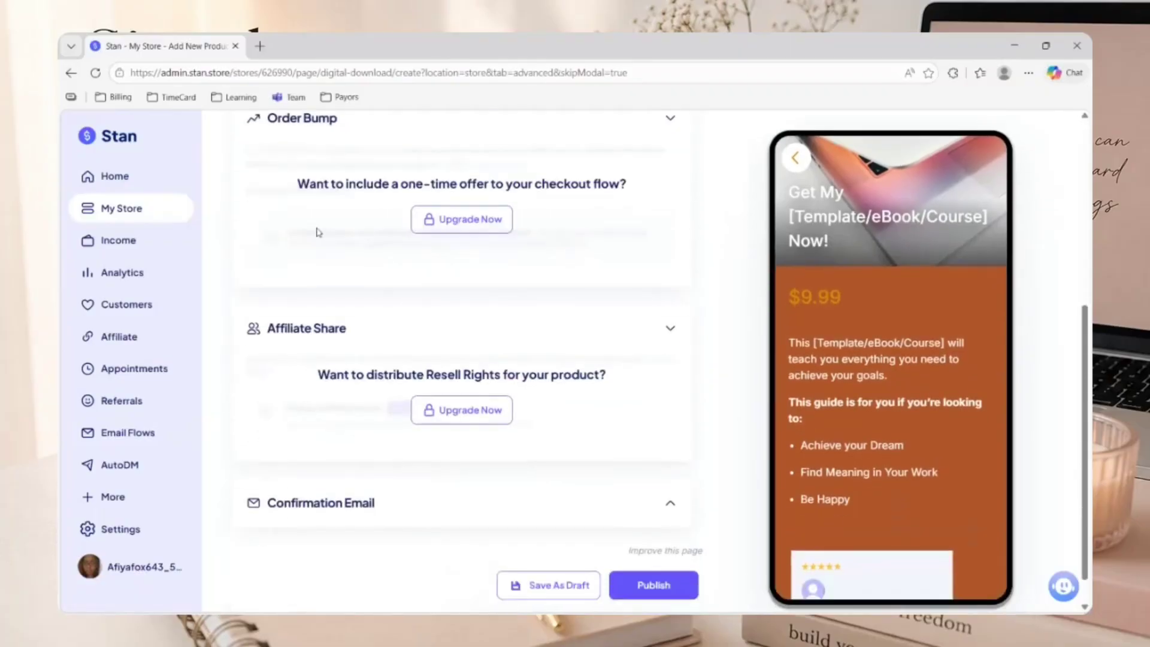
scroll(683, 252, up, 2)
click(680, 251)
click(680, 289)
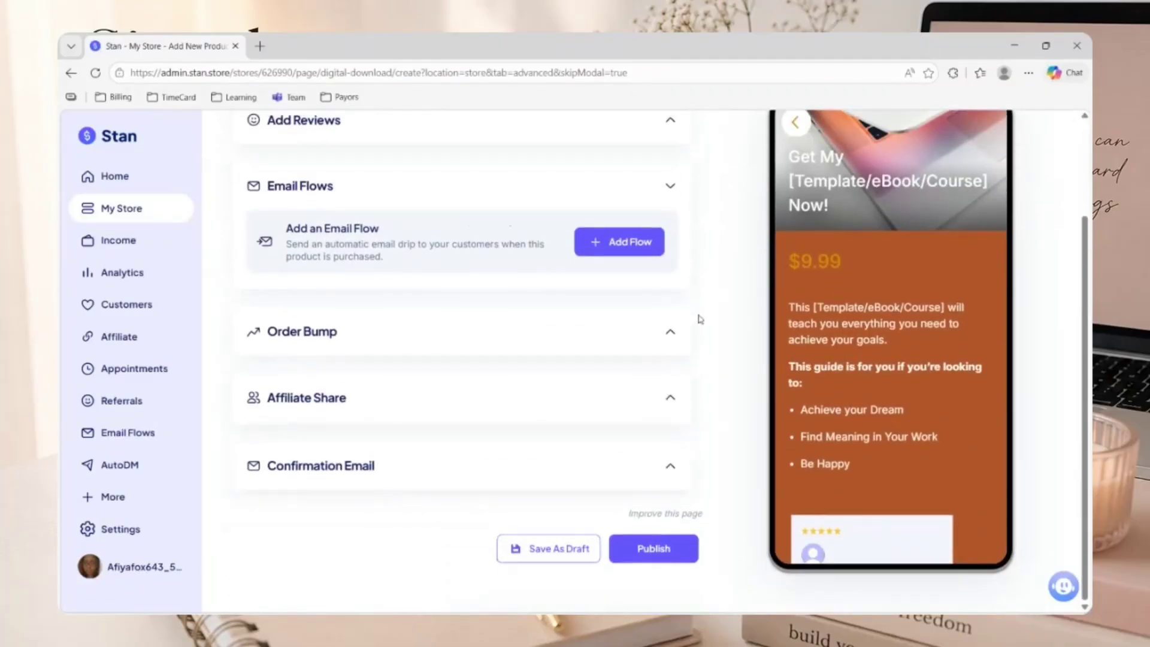
scroll(659, 455, up, 2)
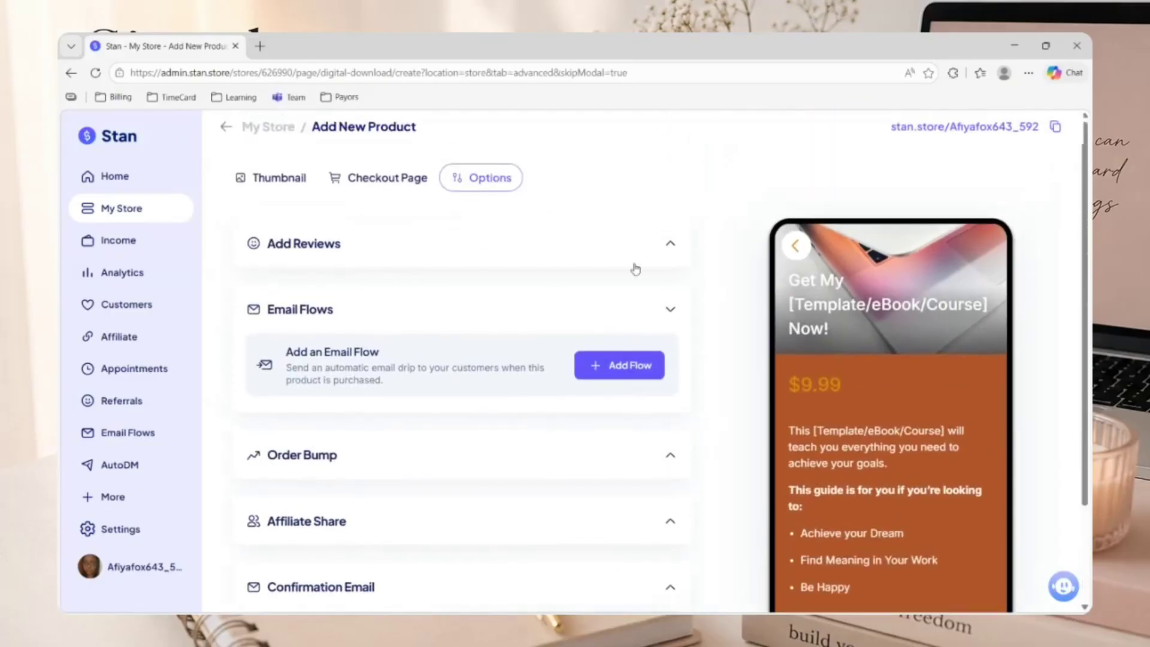
scroll(683, 264, down, 2)
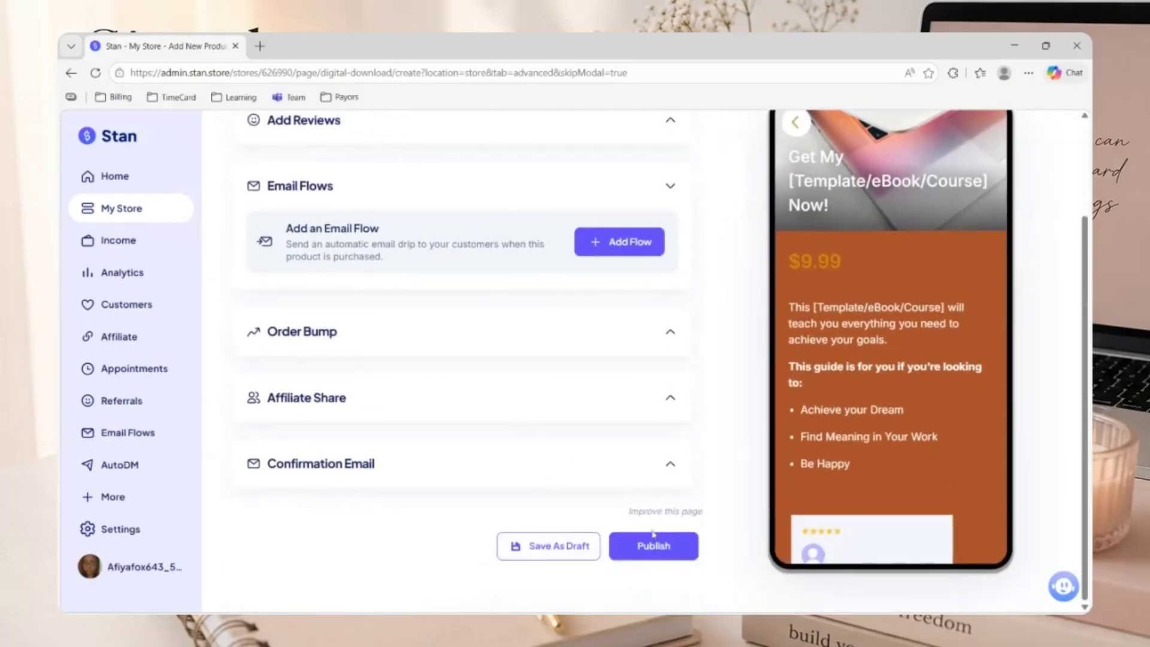
scroll(390, 341, up, 2)
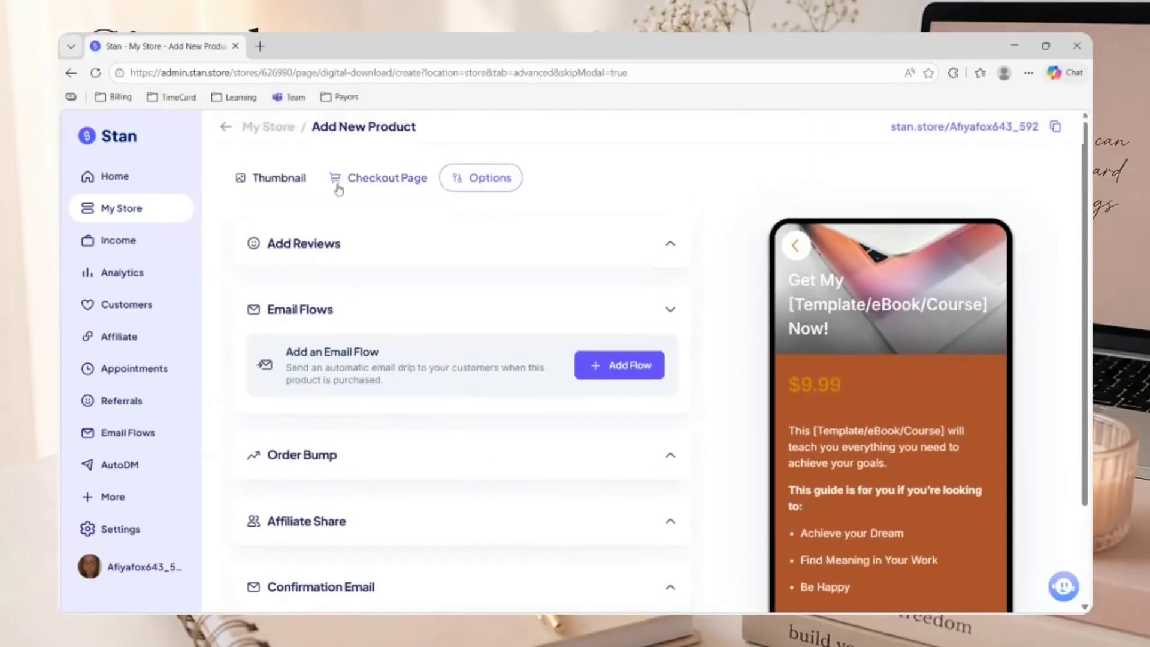
Step: Return to the store, open the Affiliate Marketing Made Simple Starter Kit product and examine its thumbnail style, image and text
click(157, 216)
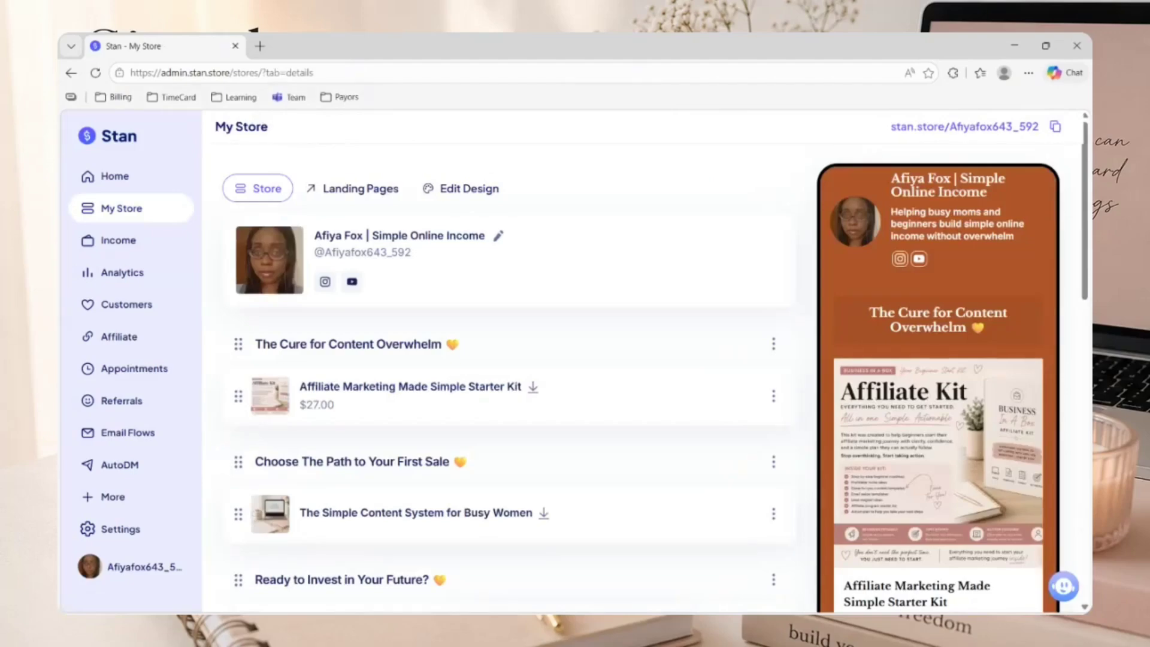
scroll(556, 484, down, 2)
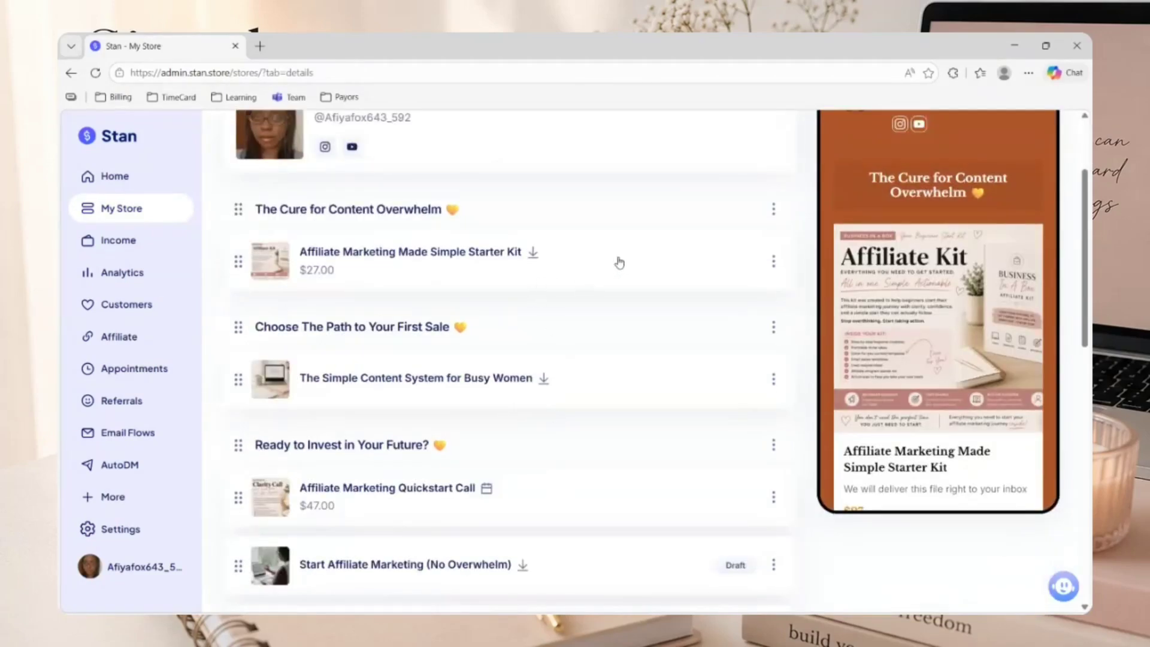
click(740, 264)
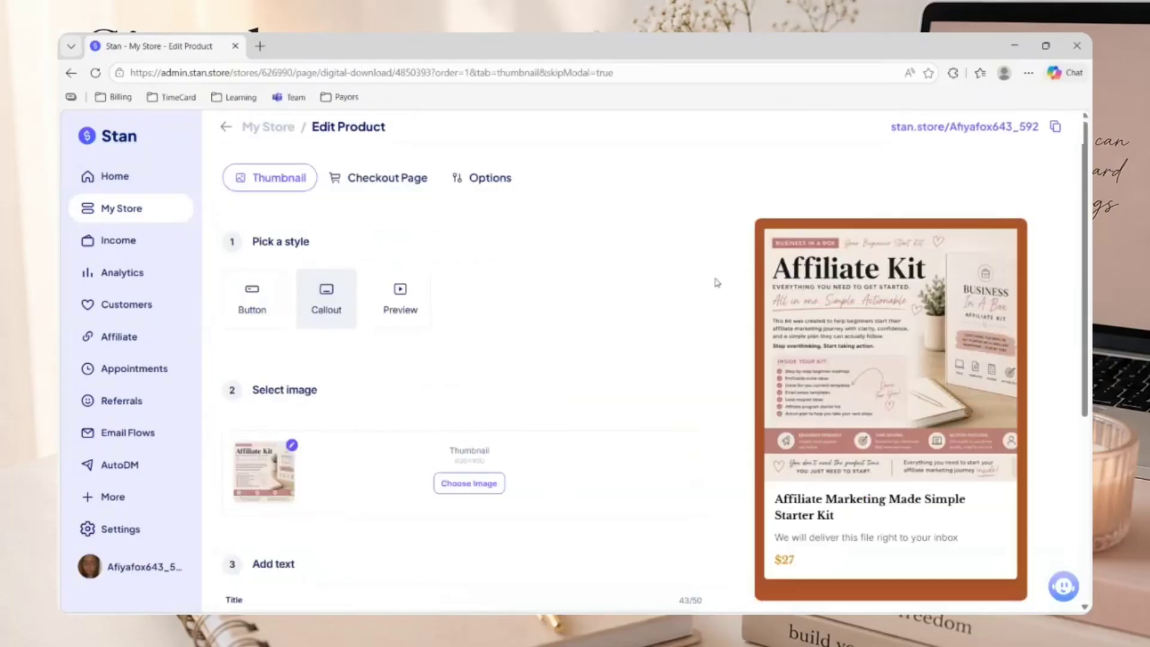
scroll(673, 342, down, 3)
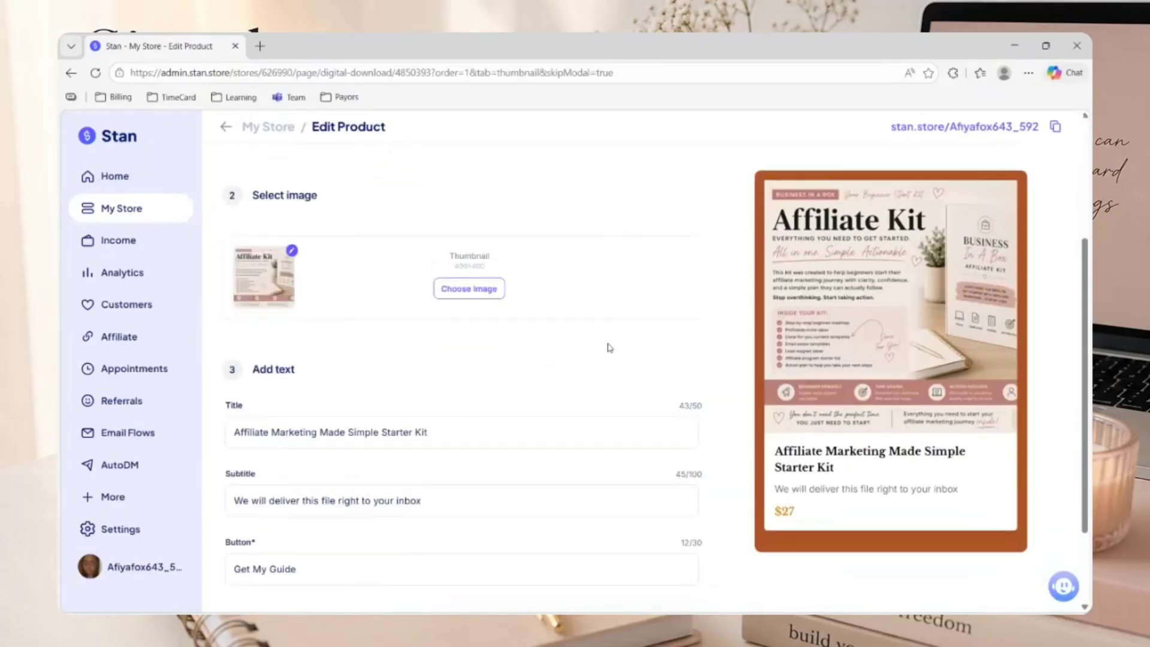
scroll(610, 348, up, 3)
Step: Open the starter kit's checkout page and read its title and description in the editor and the phone preview
click(378, 191)
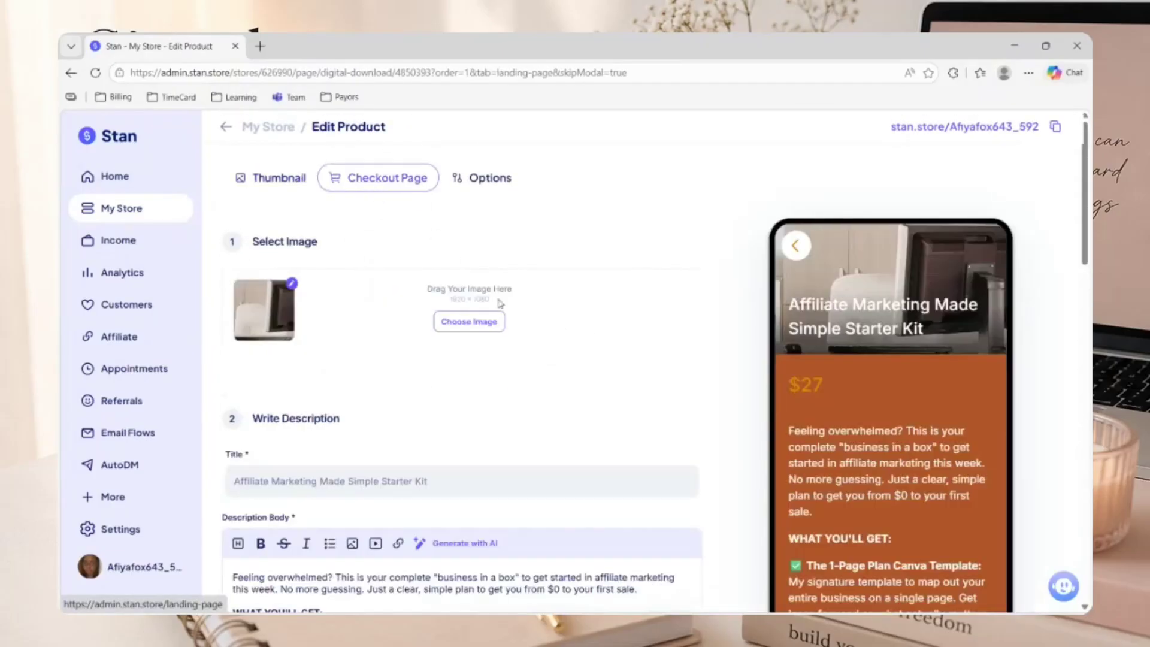
scroll(653, 327, down, 2)
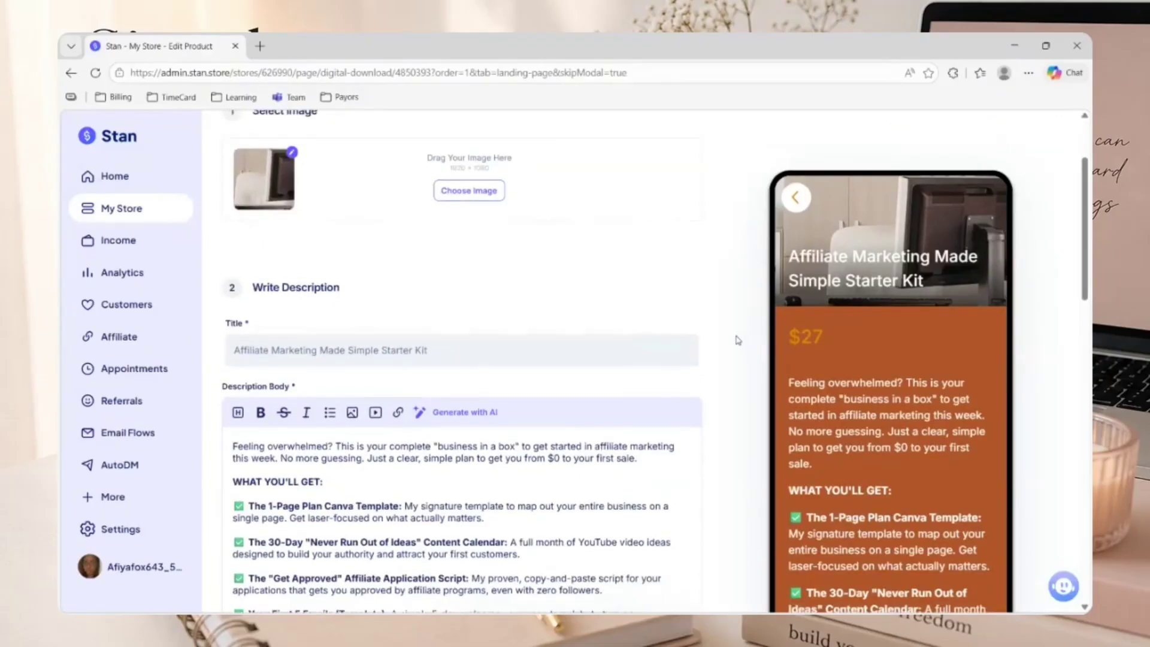
scroll(739, 340, down, 2)
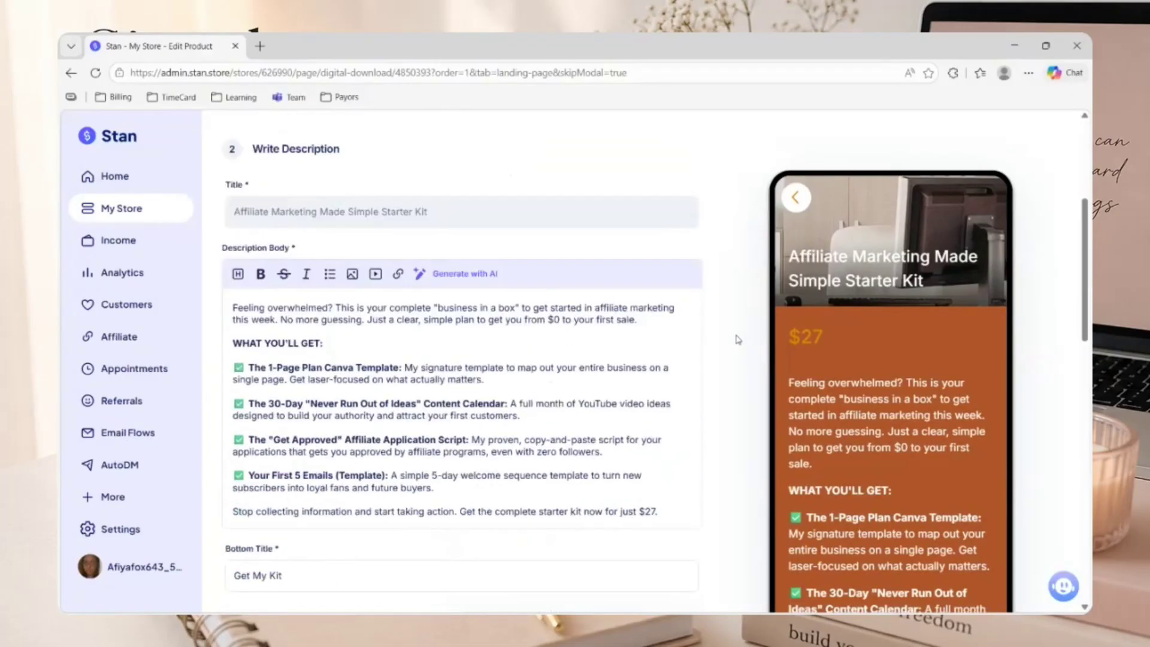
scroll(738, 341, up, 1)
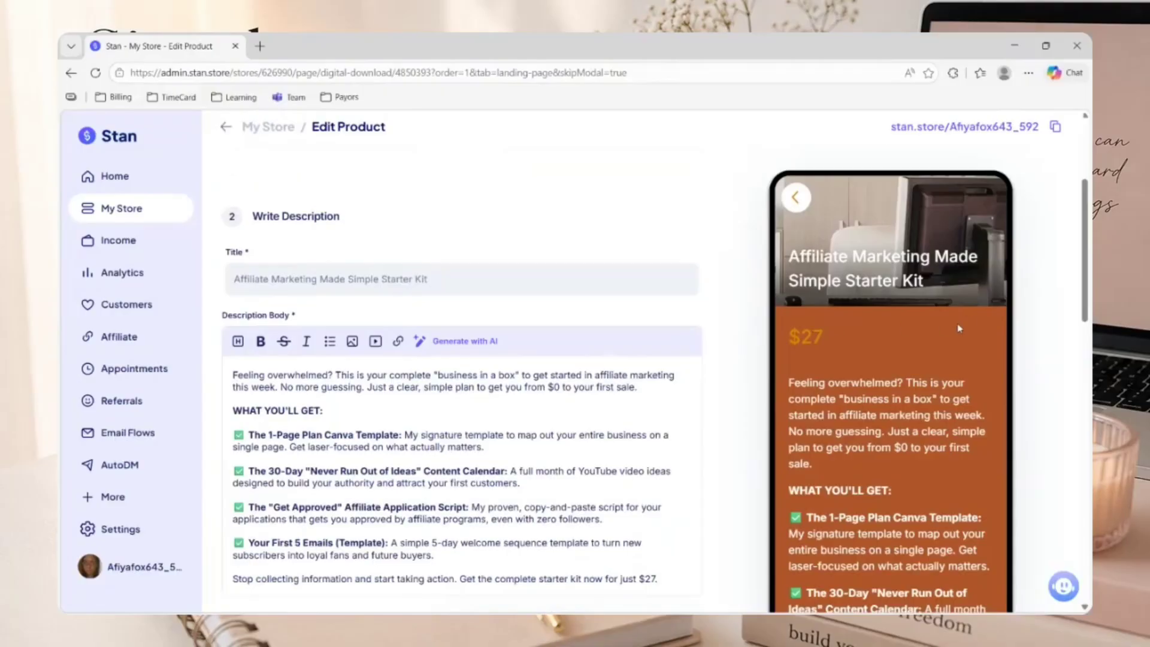
scroll(966, 317, down, 2)
scroll(915, 208, up, 1)
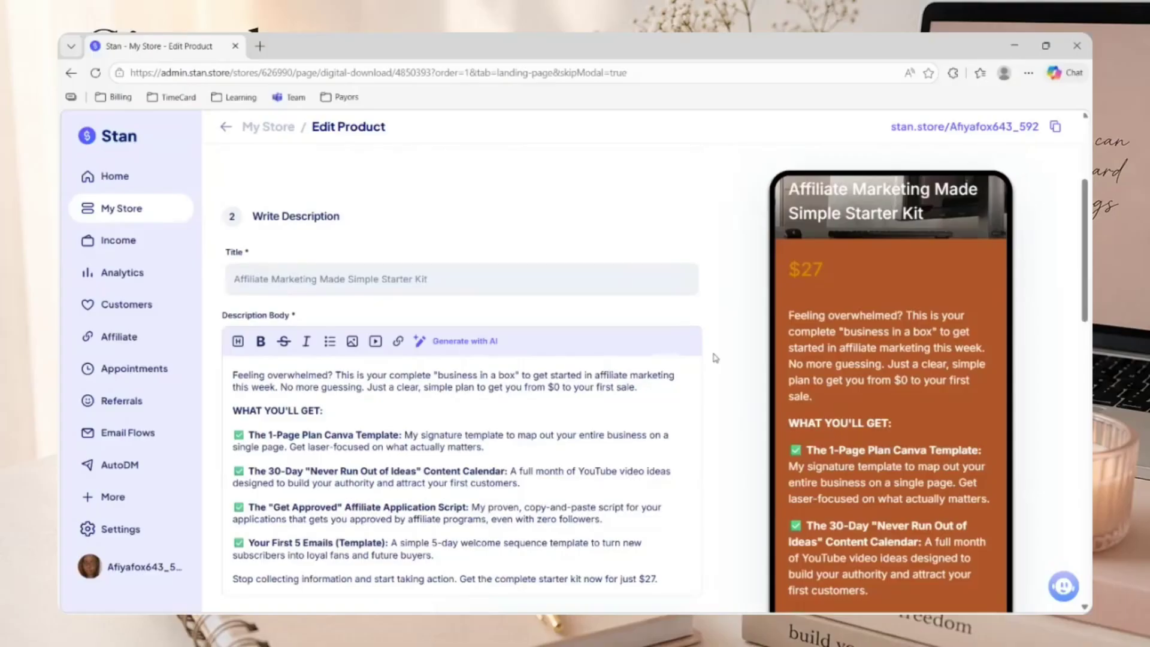
scroll(838, 343, down, 2)
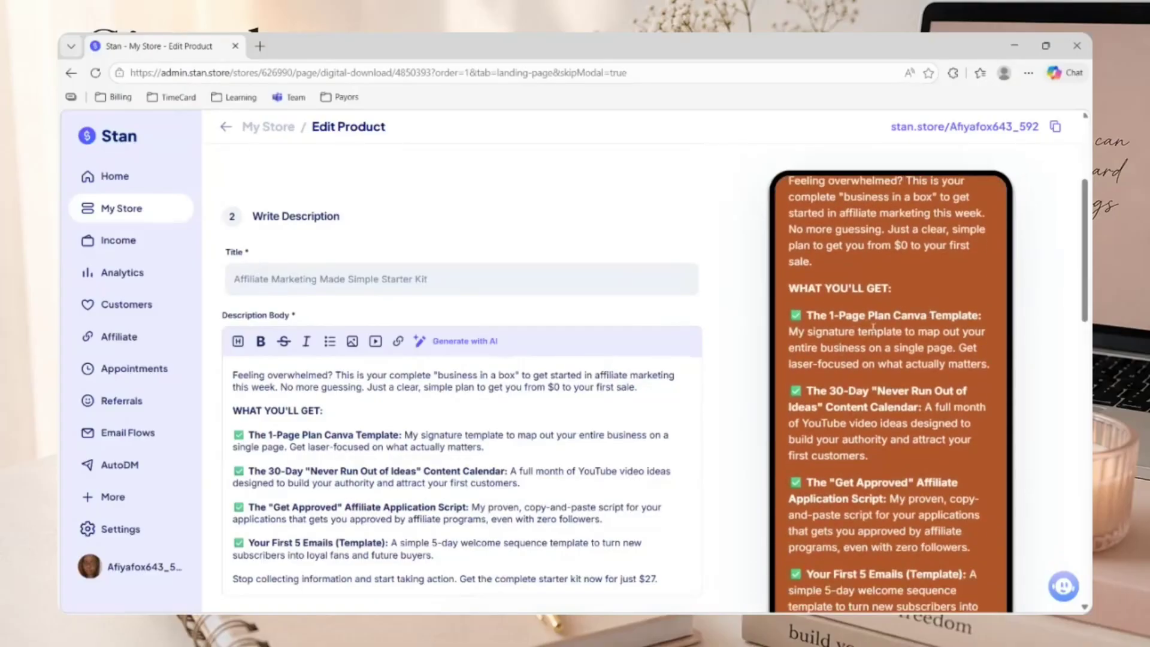
scroll(874, 327, down, 2)
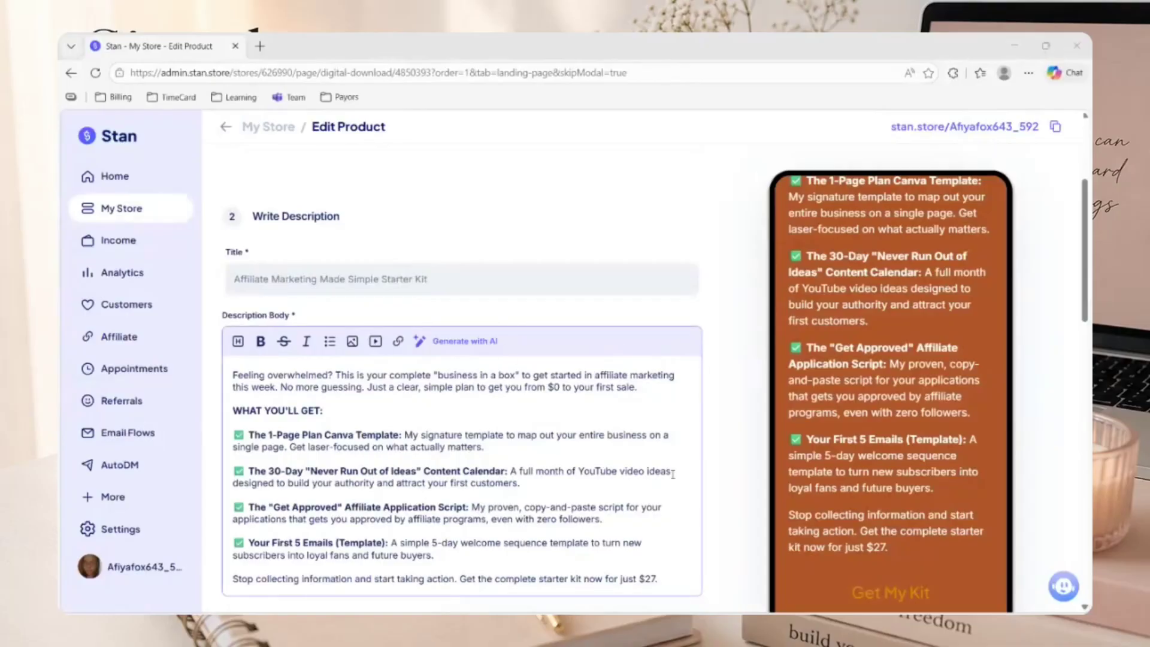
Step: Examine the starter kit's call-to-action button, price, customer info fields and Redirect to URL delivery settings
scroll(687, 458, down, 3)
scroll(687, 459, down, 5)
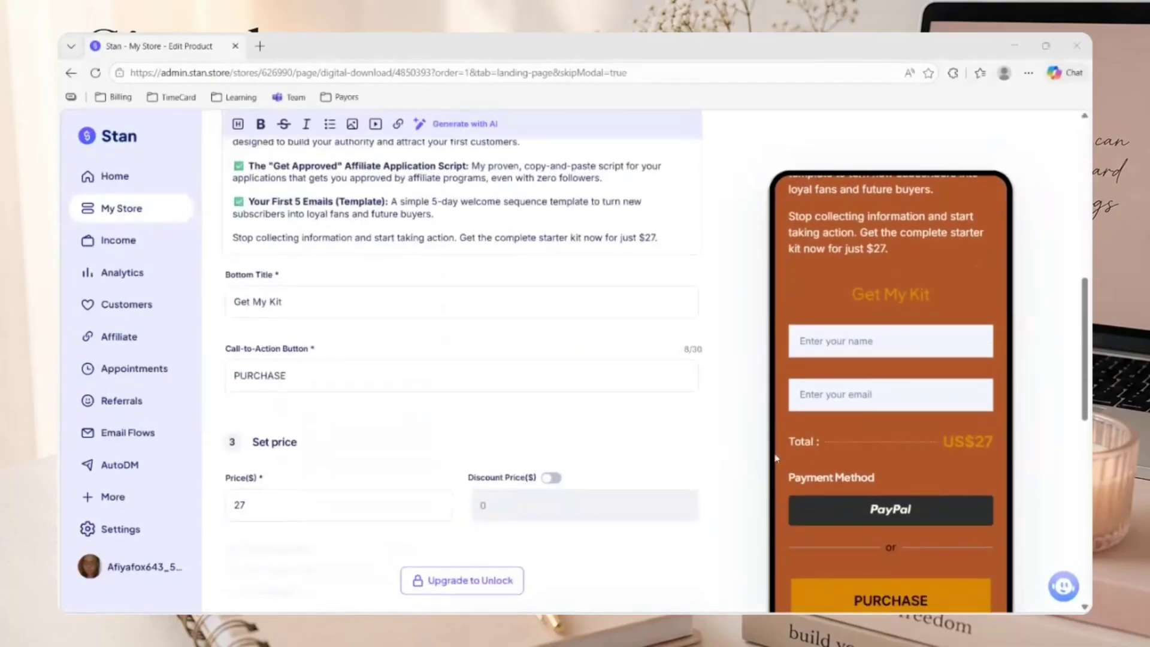
scroll(569, 418, down, 9)
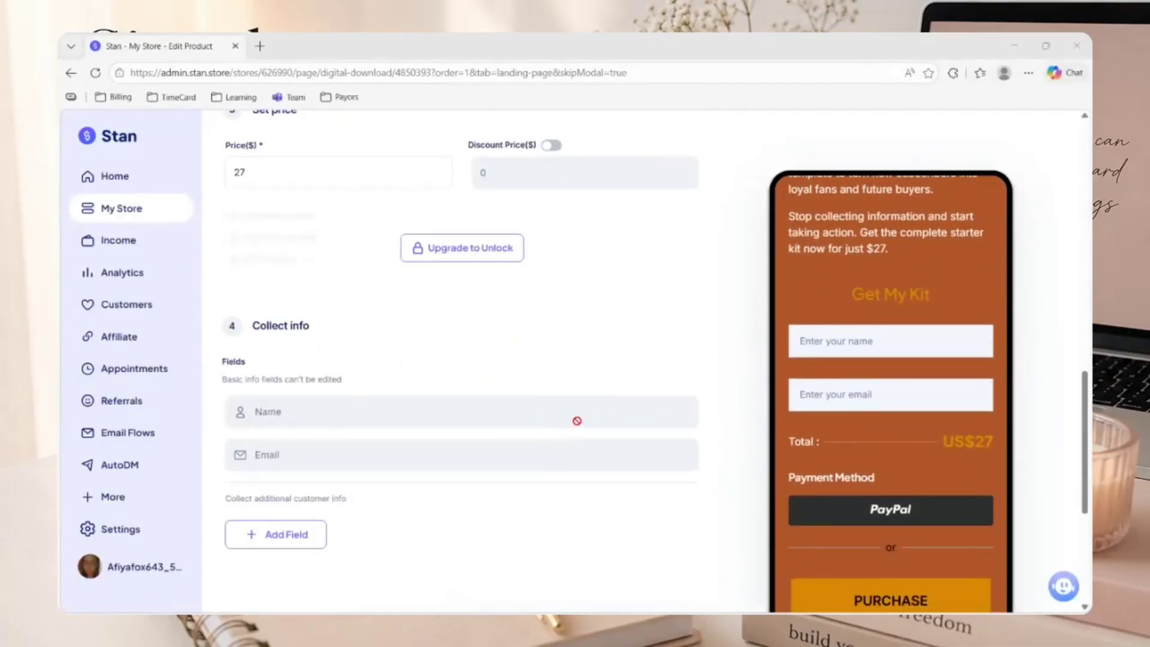
scroll(627, 408, down, 2)
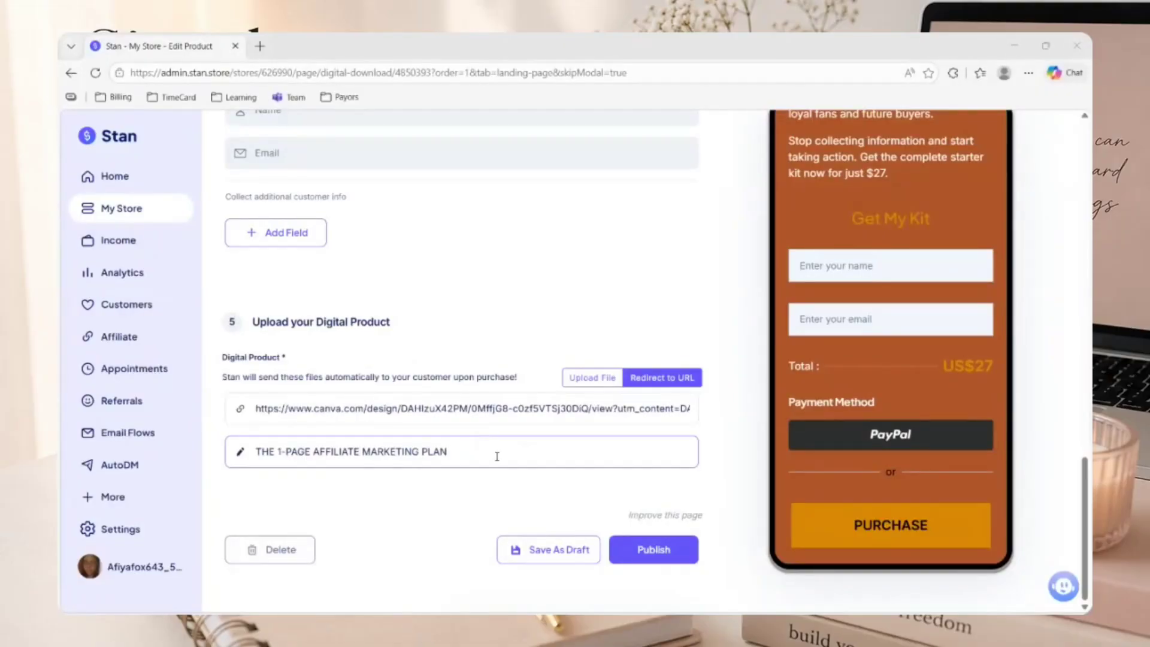
scroll(786, 456, up, 5)
scroll(787, 455, up, 15)
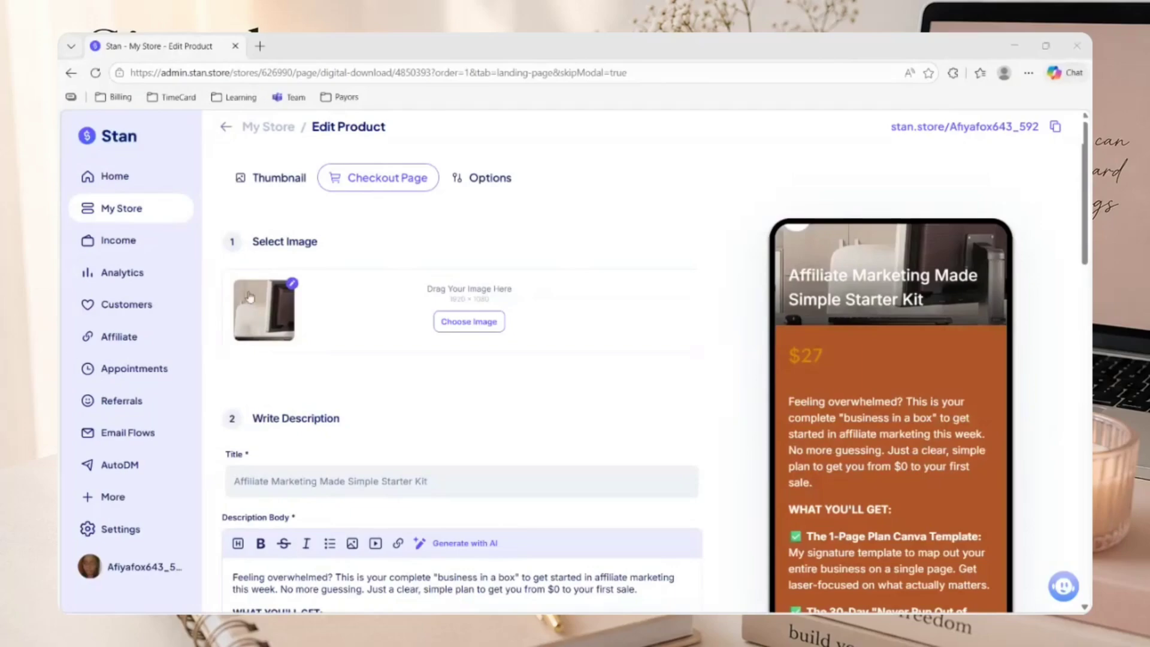
drag(432, 53, 1090, 64)
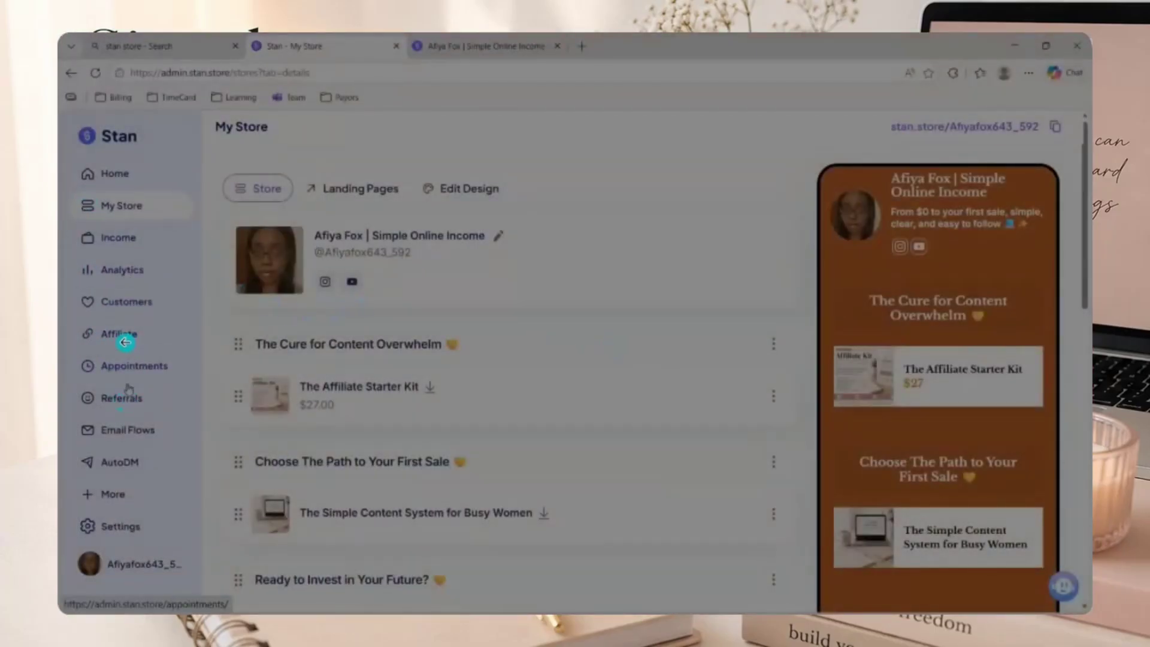
Step: Open the Referrals page and examine the lifetime commission offer, the earnings chart and the three easy ways to earn
click(121, 406)
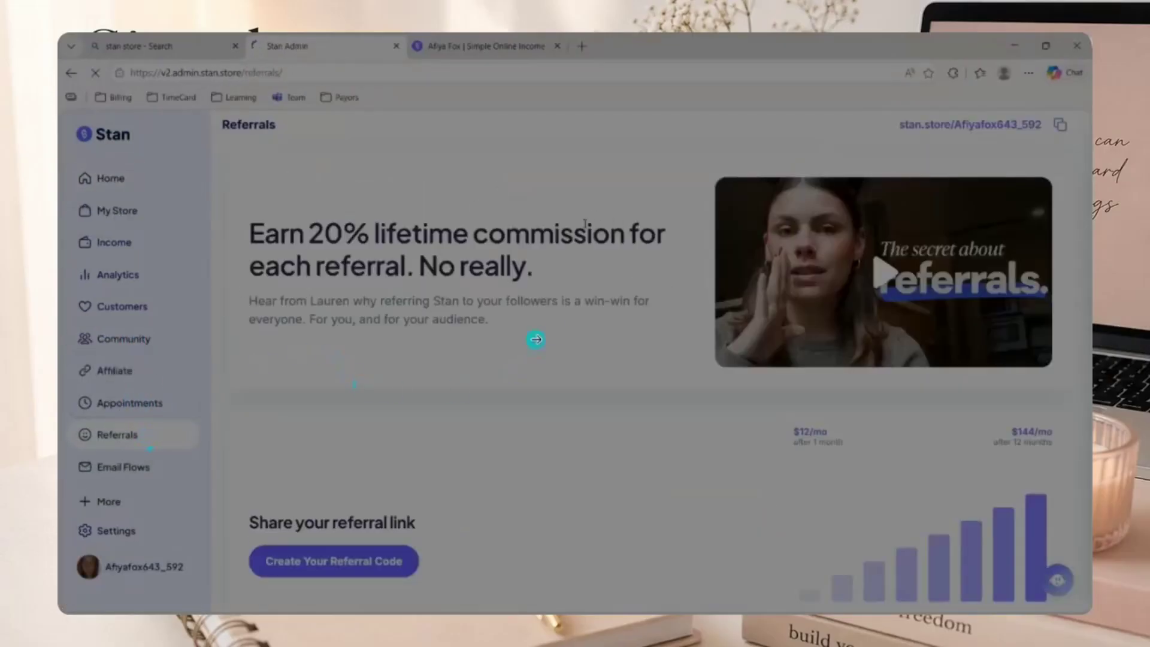
scroll(492, 485, down, 1)
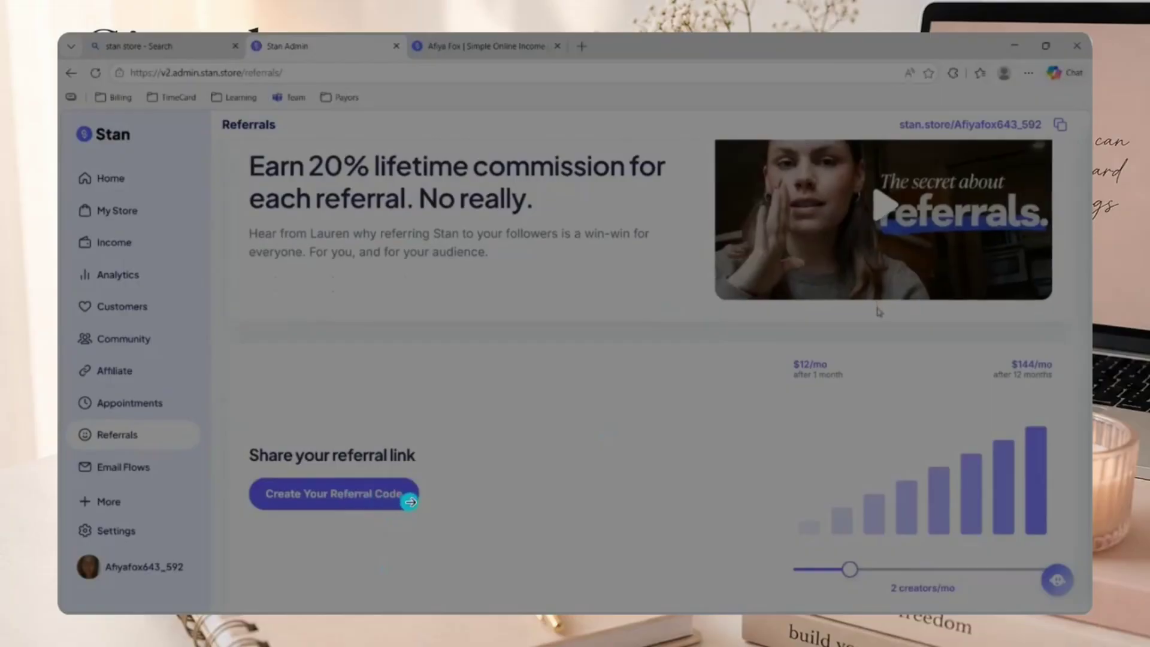
scroll(405, 497, down, 1)
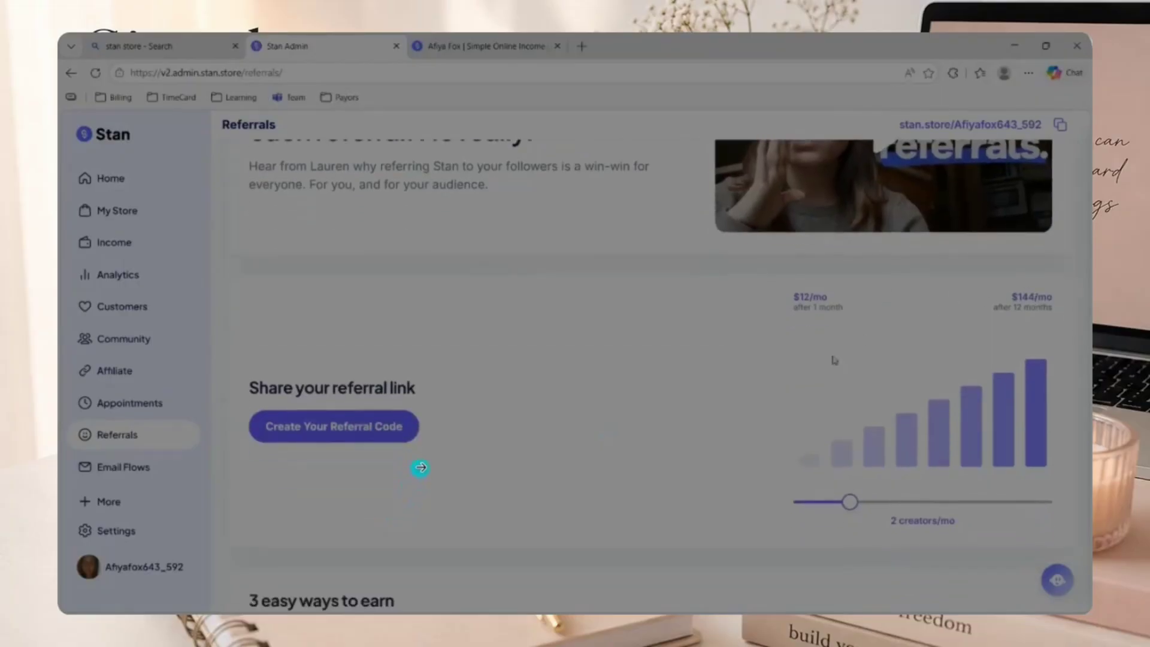
scroll(791, 367, down, 1)
scroll(449, 399, down, 1)
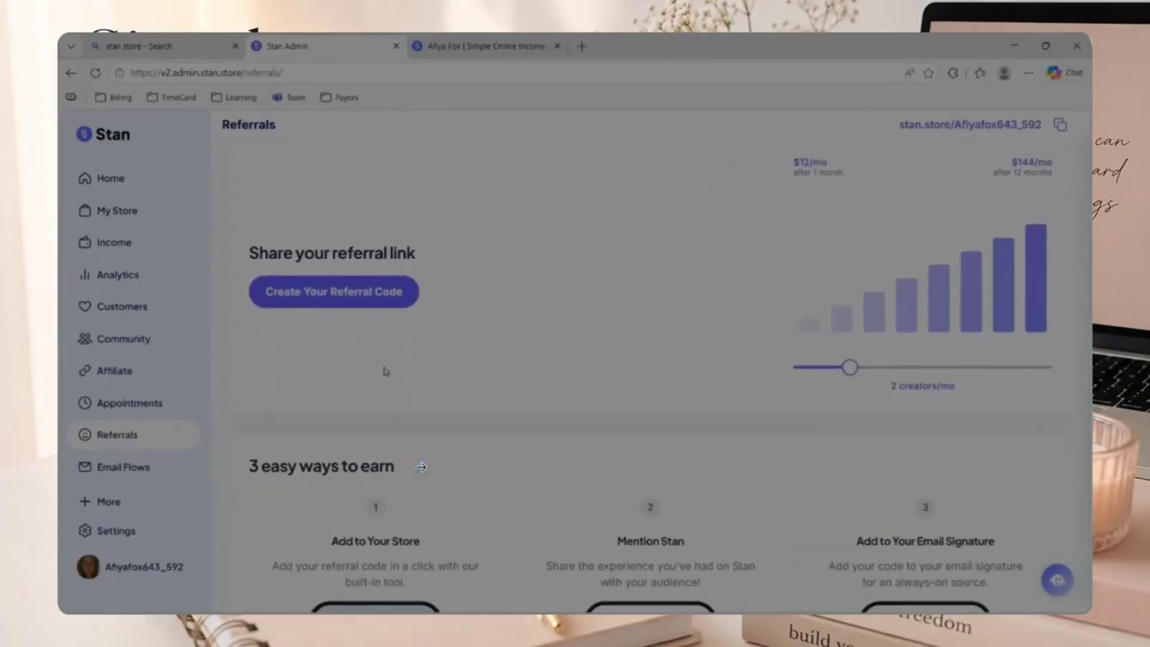
scroll(377, 353, down, 1)
scroll(335, 356, down, 2)
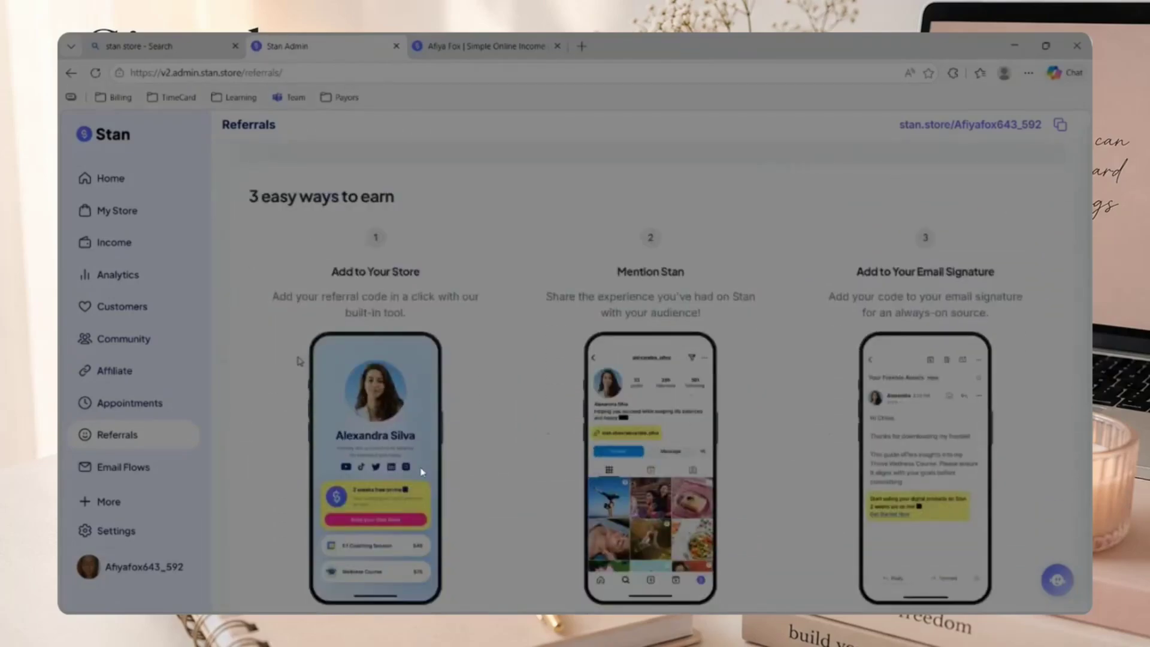
scroll(297, 361, down, 1)
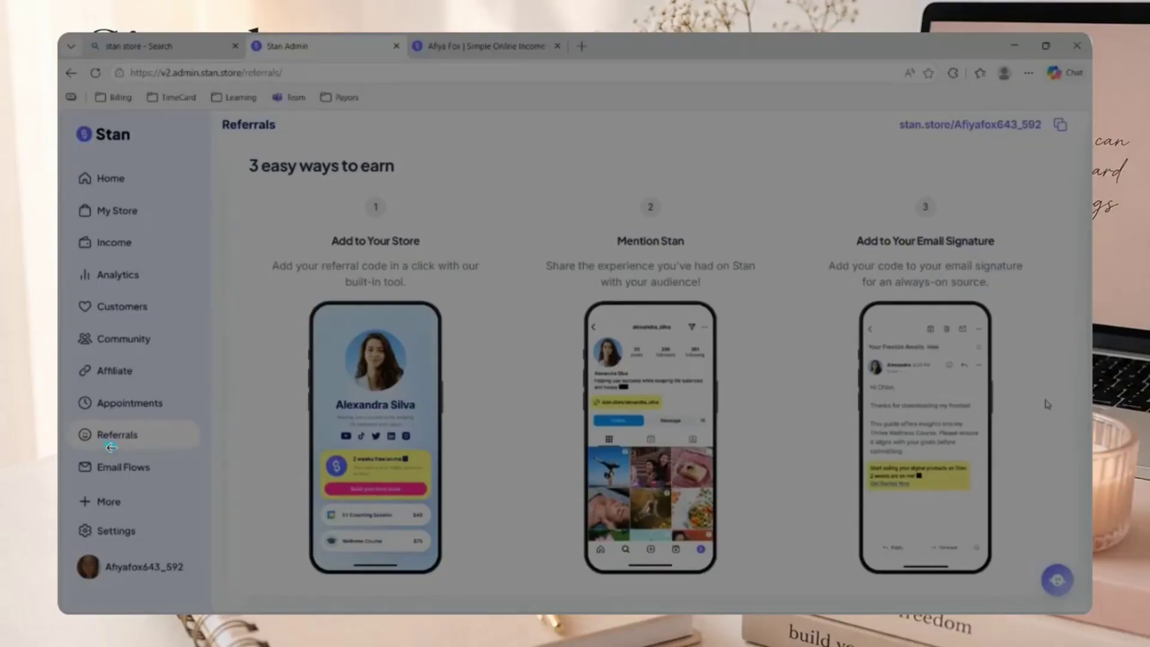
Step: Create a referral code for the store and copy the resulting referral link
scroll(1028, 391, up, 2)
scroll(1028, 391, up, 3)
click(315, 328)
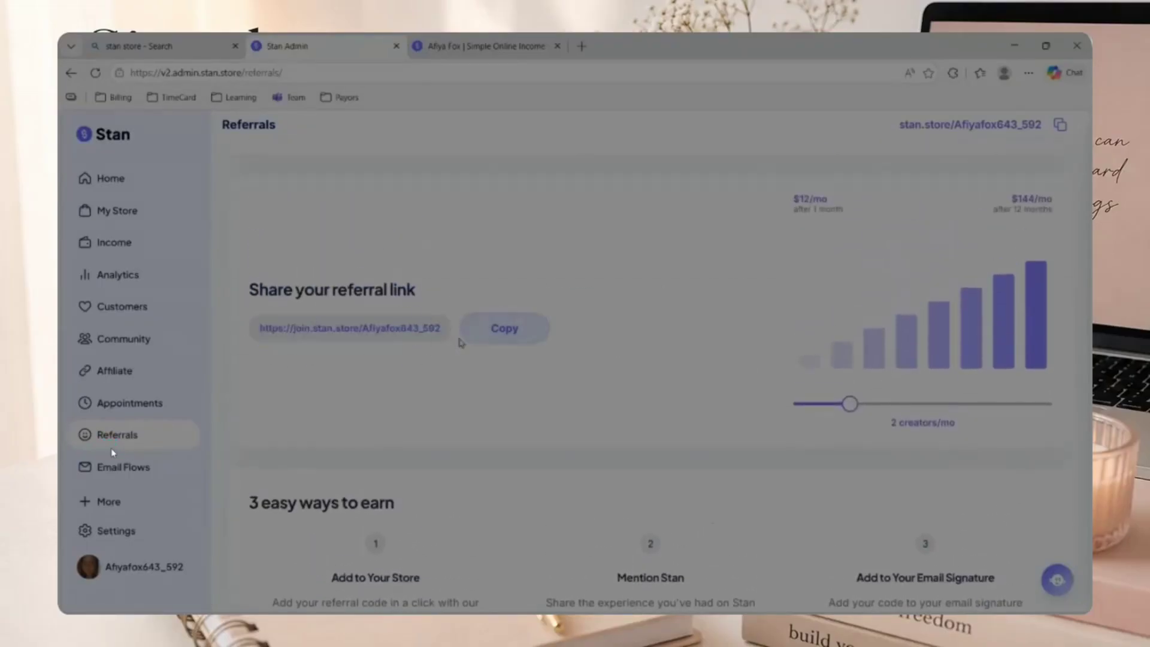
click(521, 332)
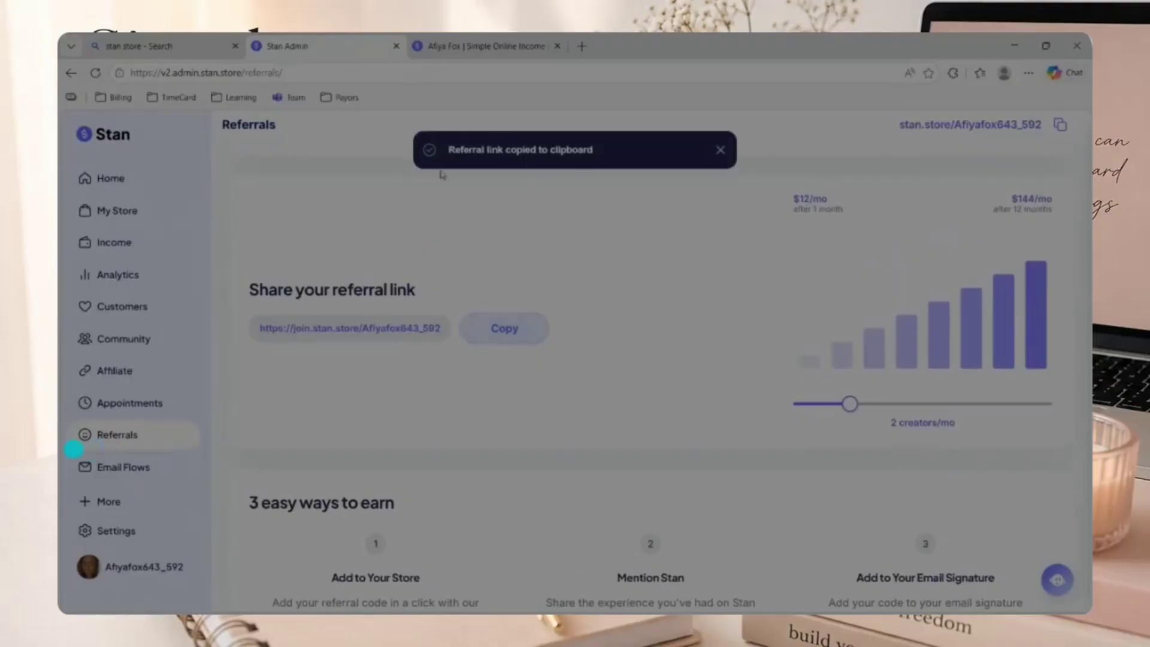